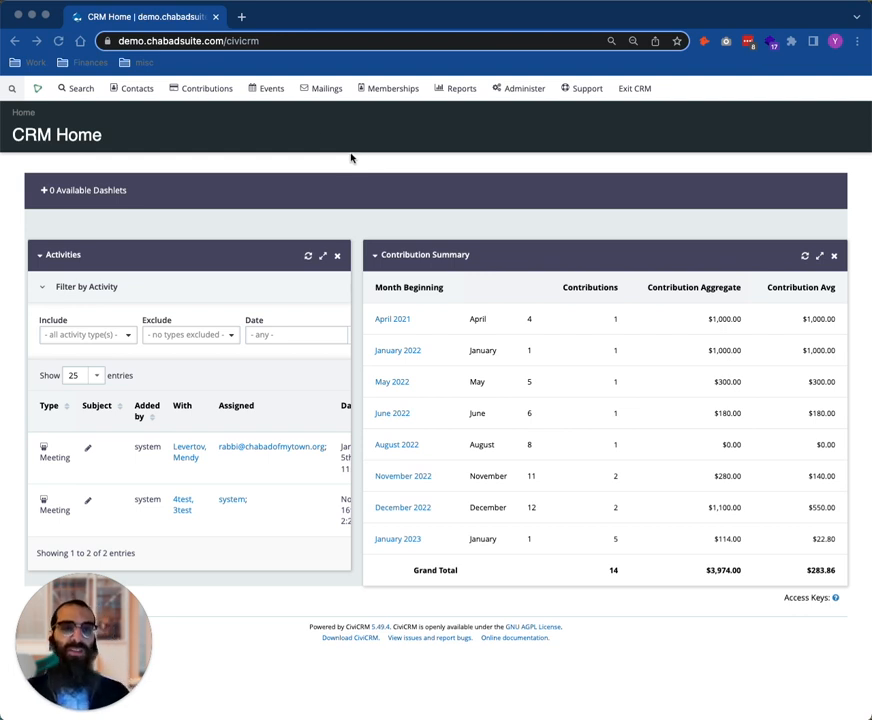
Open Find Contributions and search with the default criteria for all completed contributions
mouse_move(220, 88)
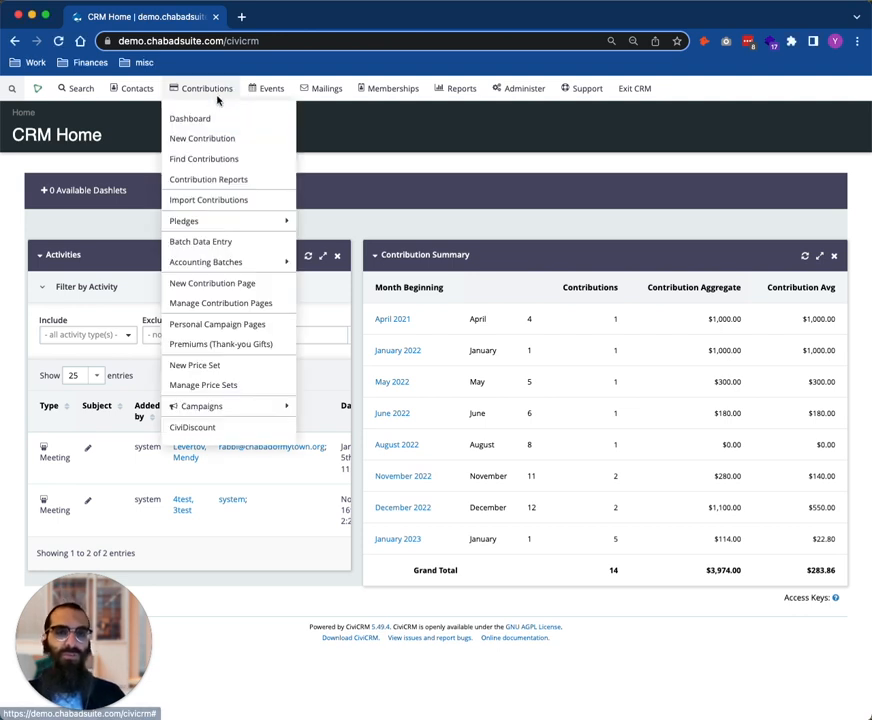
left_click(208, 164)
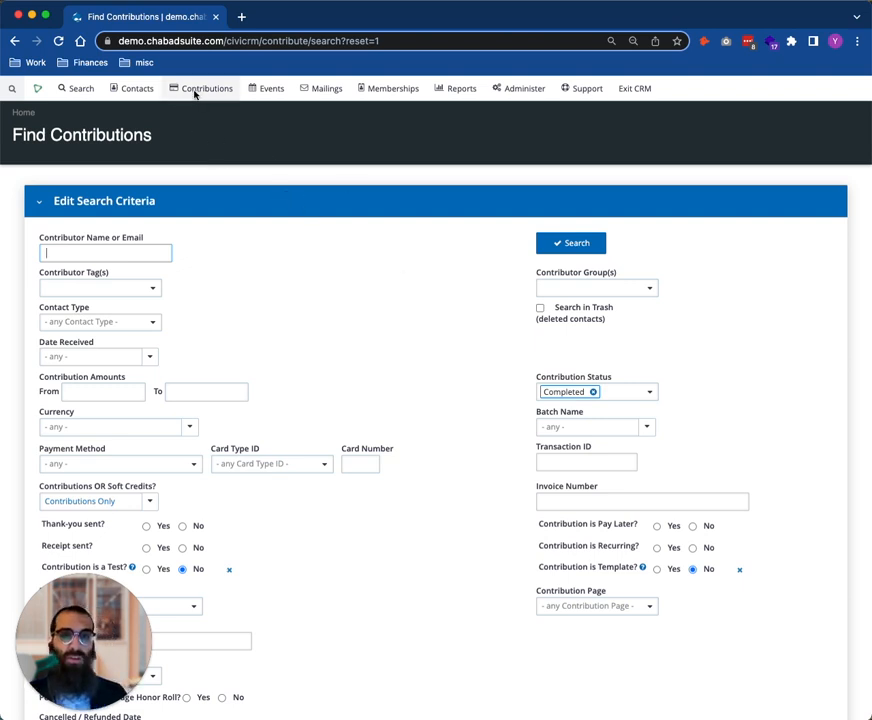
left_click(588, 249)
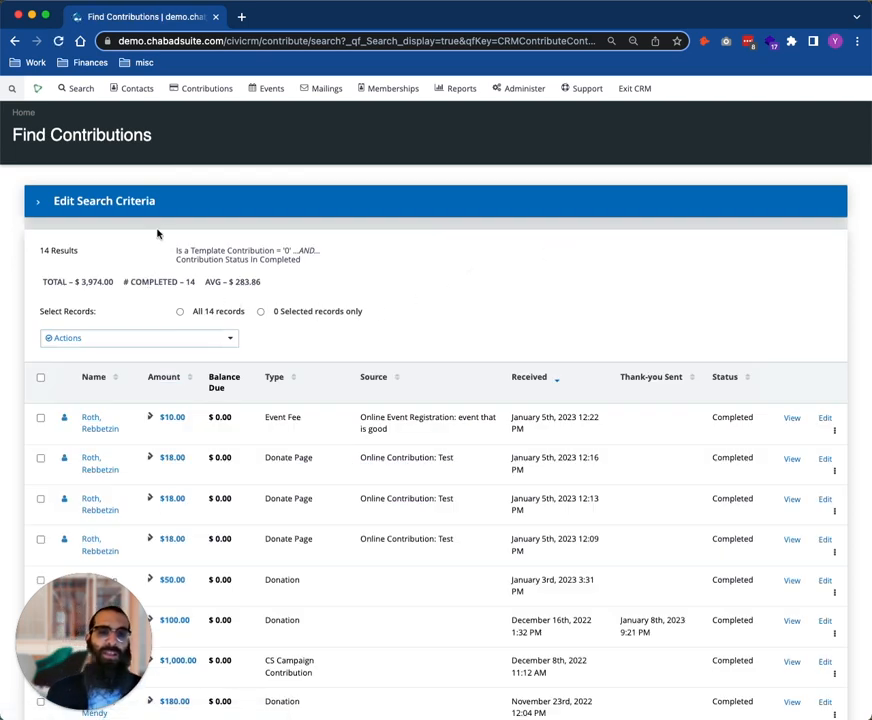
Restrict the contribution search to a Date Received of Previous fiscal year and rerun it, reloading the page if the connection drops
left_click(160, 214)
scroll(66, 411, "down", 1)
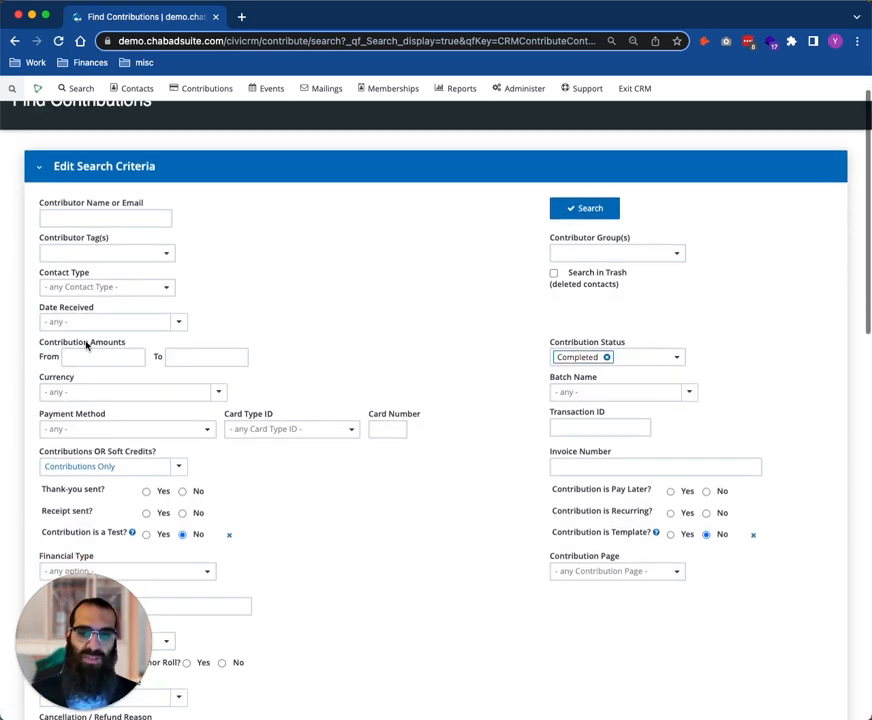
left_click(93, 328)
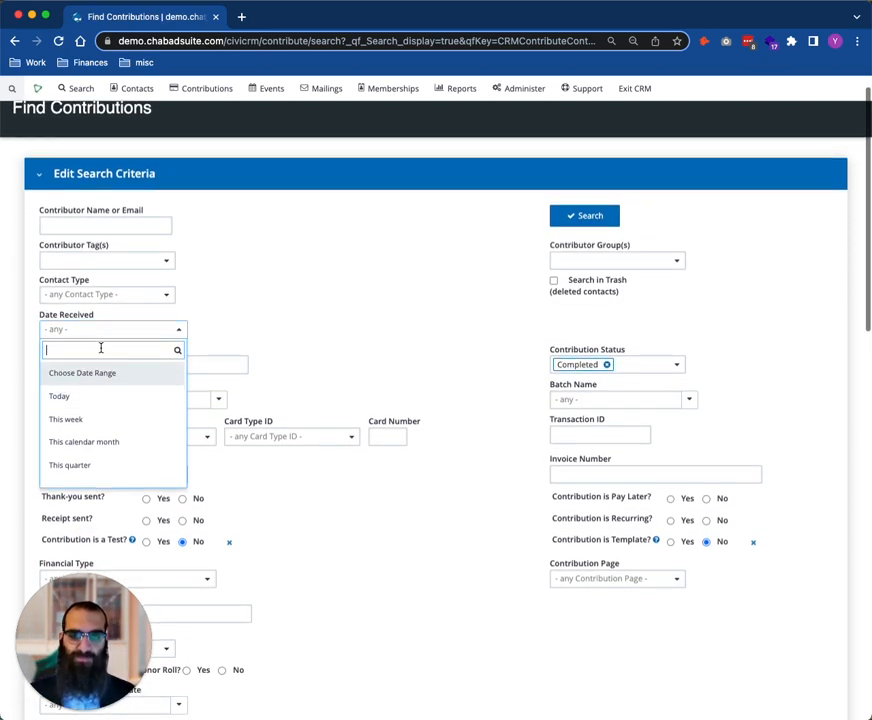
type("year")
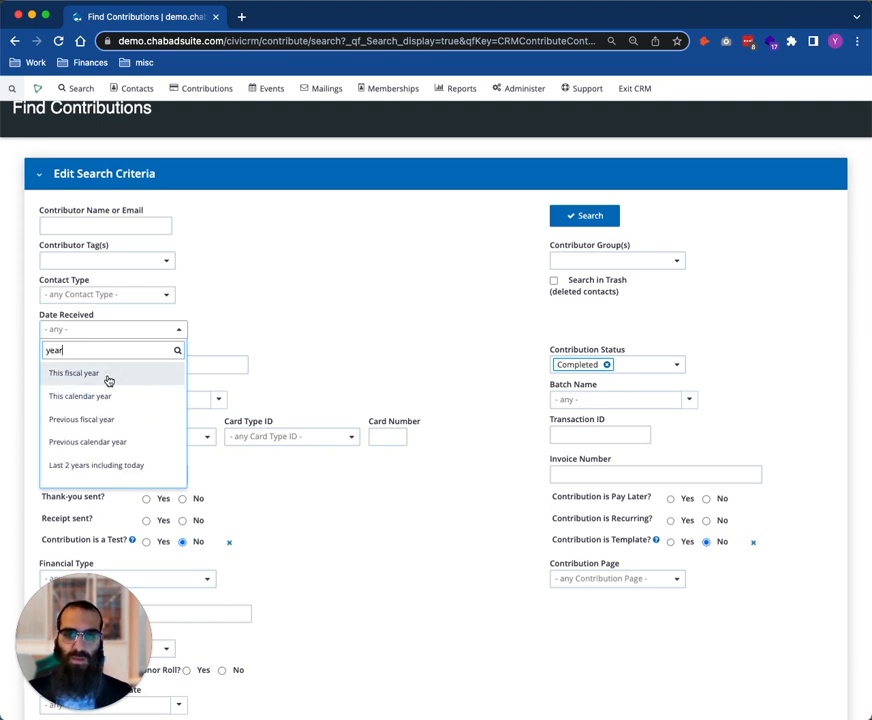
left_click(104, 421)
left_click(590, 215)
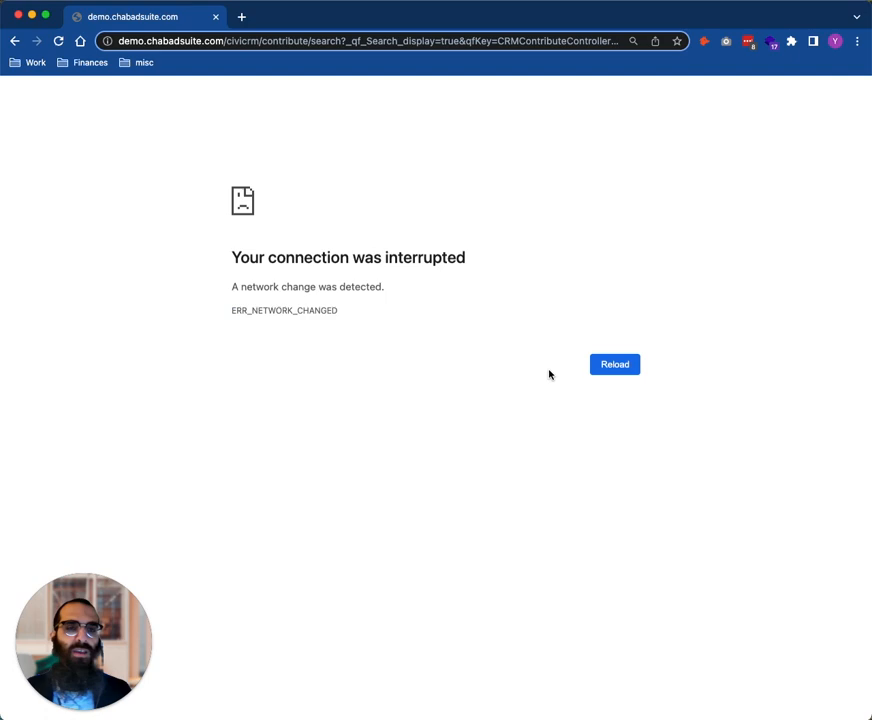
left_click(615, 366)
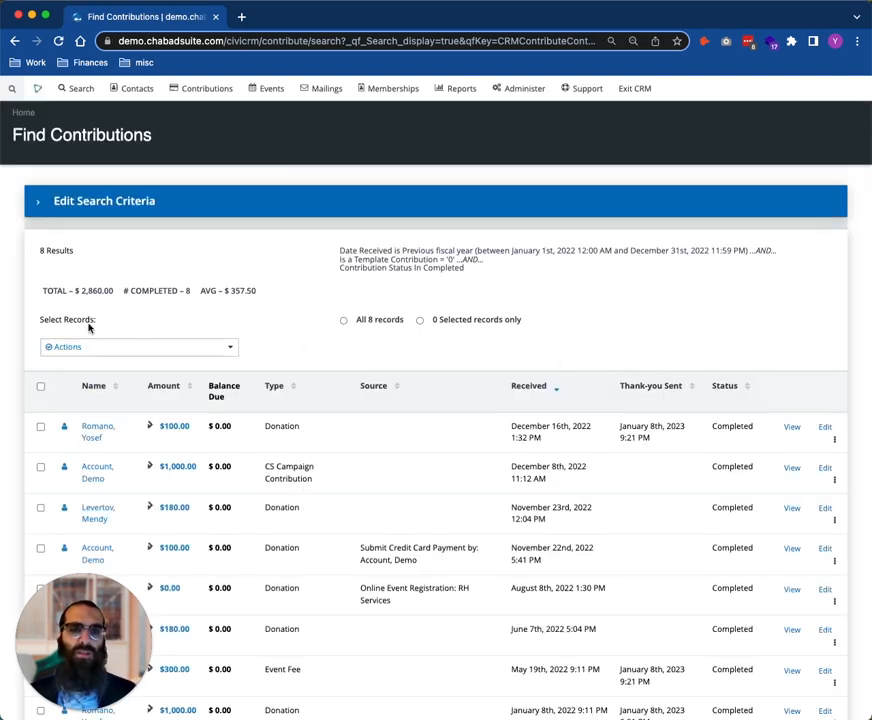
Select all records in the search results and start the Thank-you letters - large batches action for them
scroll(150, 326, "down", 2)
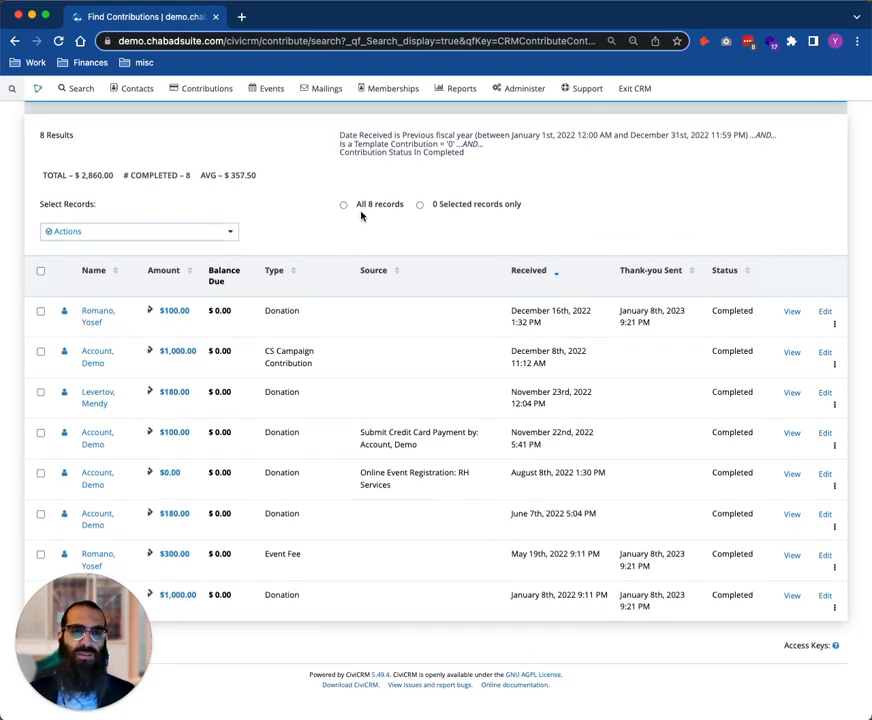
left_click(357, 210)
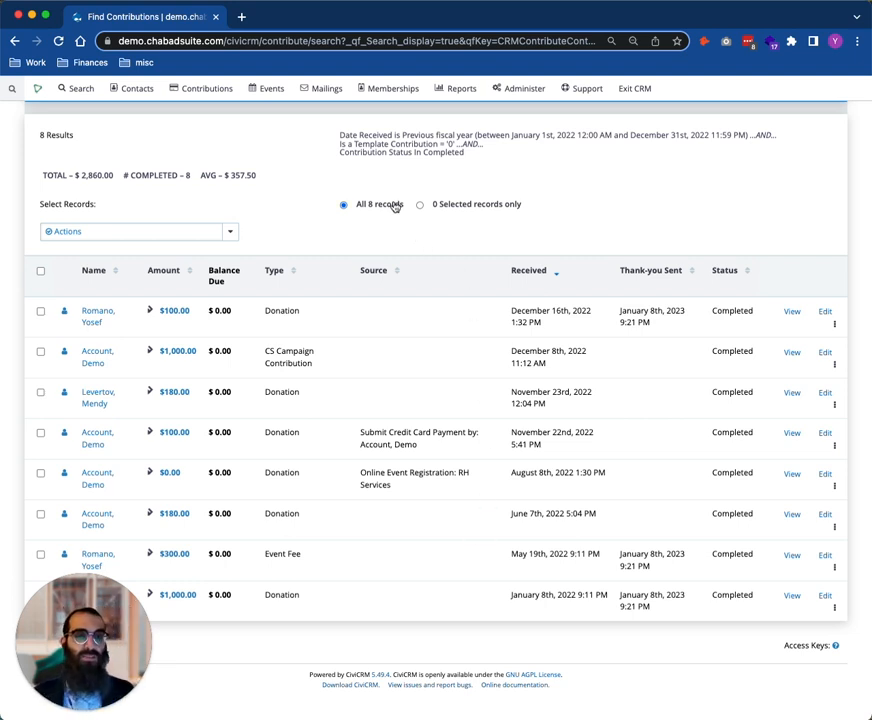
scroll(395, 206, "up", 2)
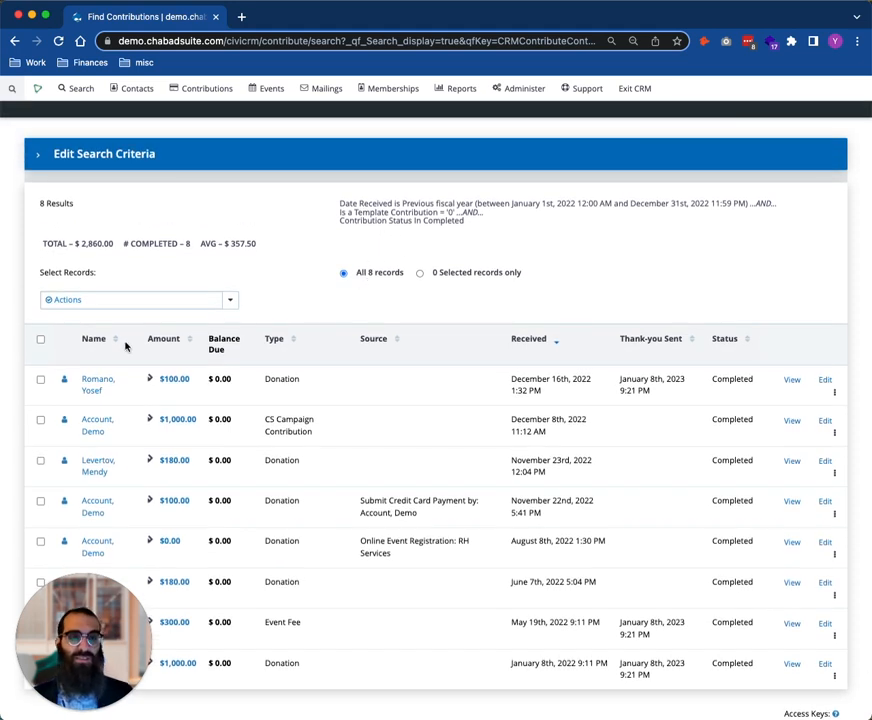
left_click(140, 301)
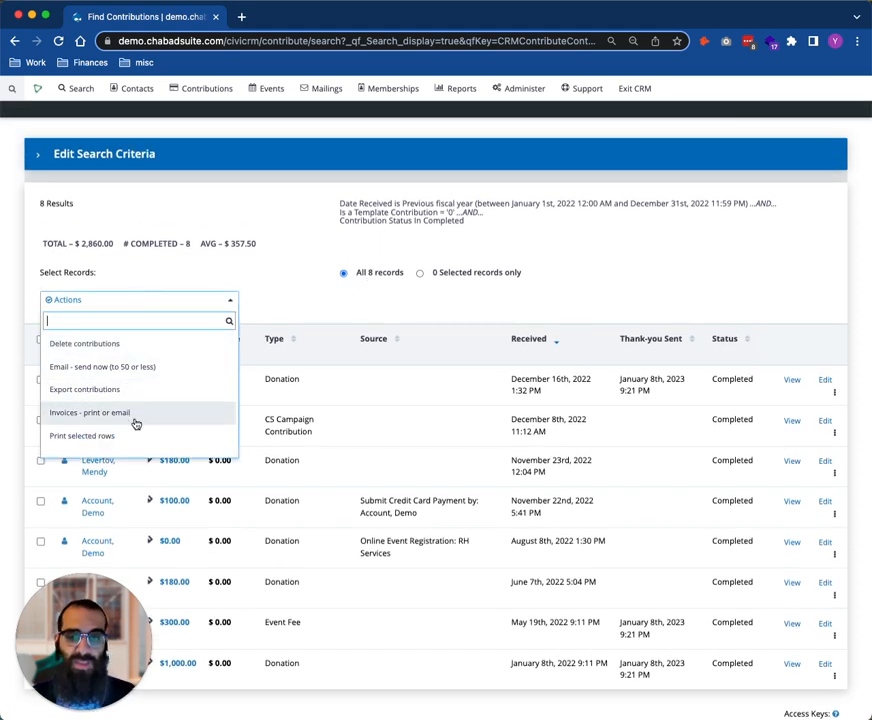
scroll(136, 422, "down", 3)
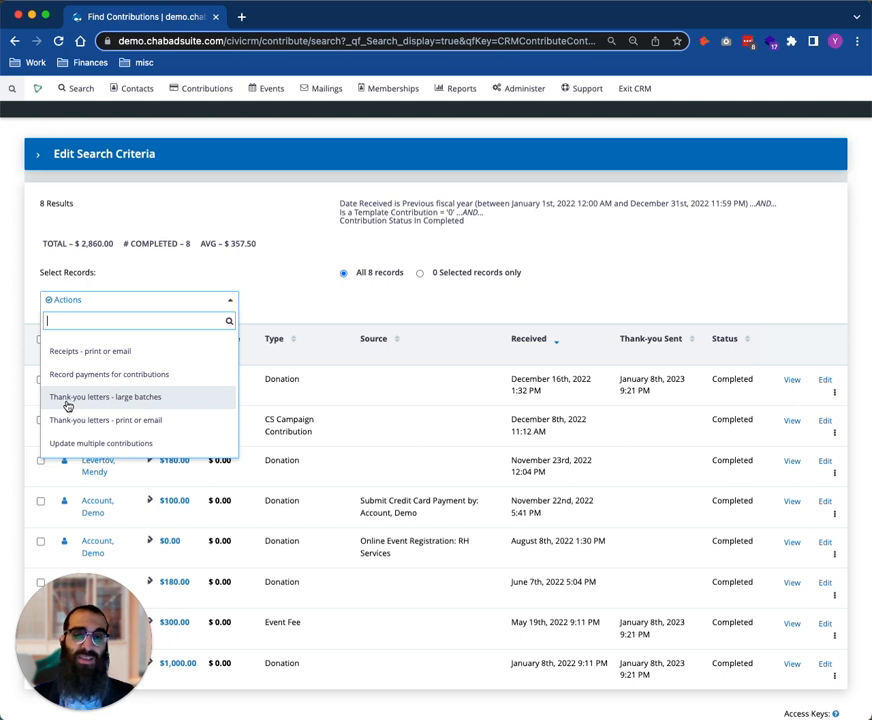
left_click(121, 398)
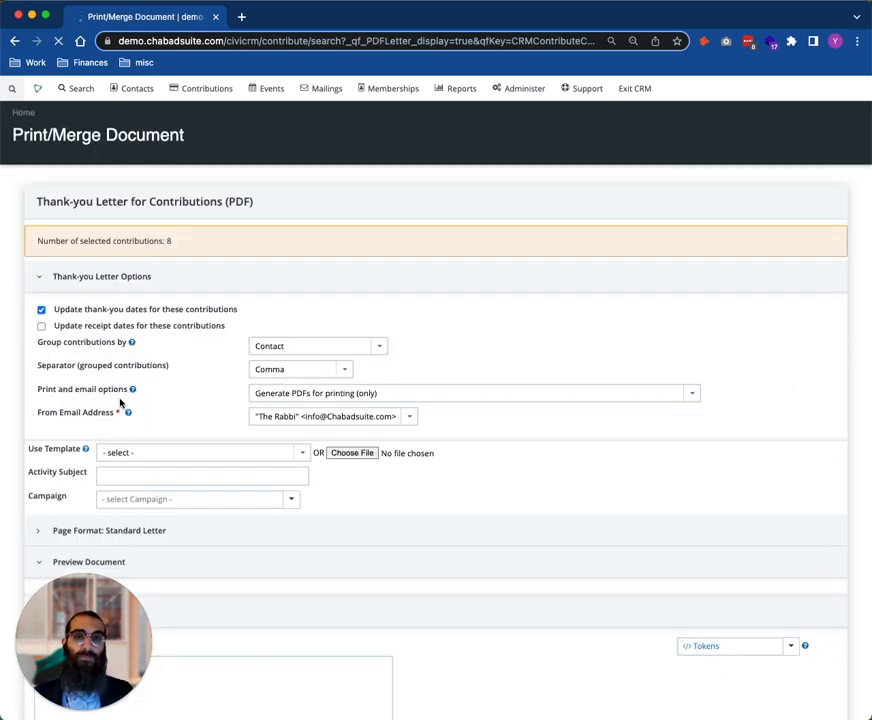
Load the Starter end of year Template for window envelope and look through its letter body
scroll(341, 336, "down", 3)
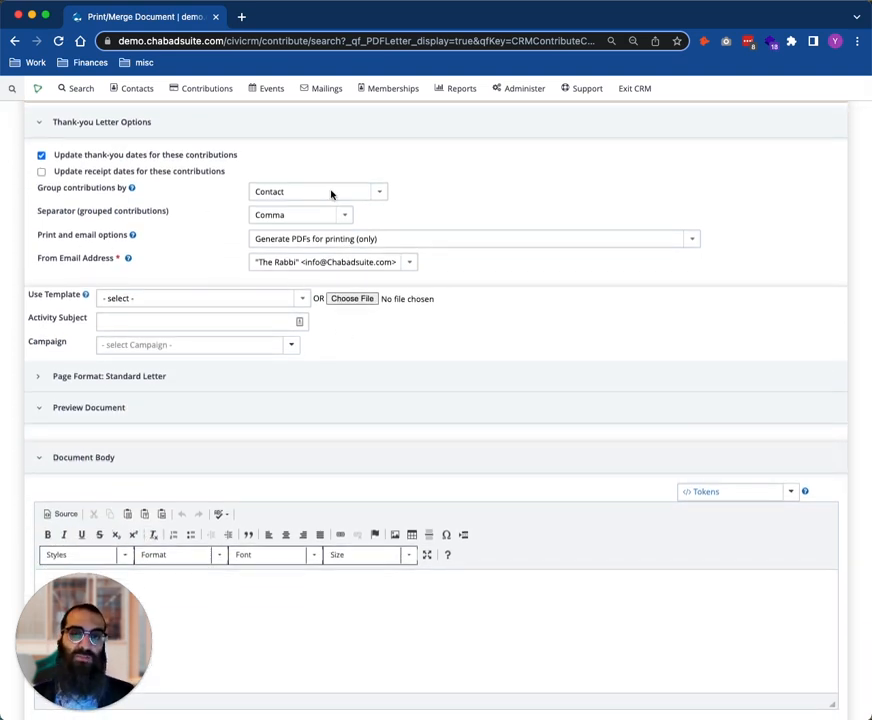
scroll(459, 442, "down", 3)
left_click(190, 183)
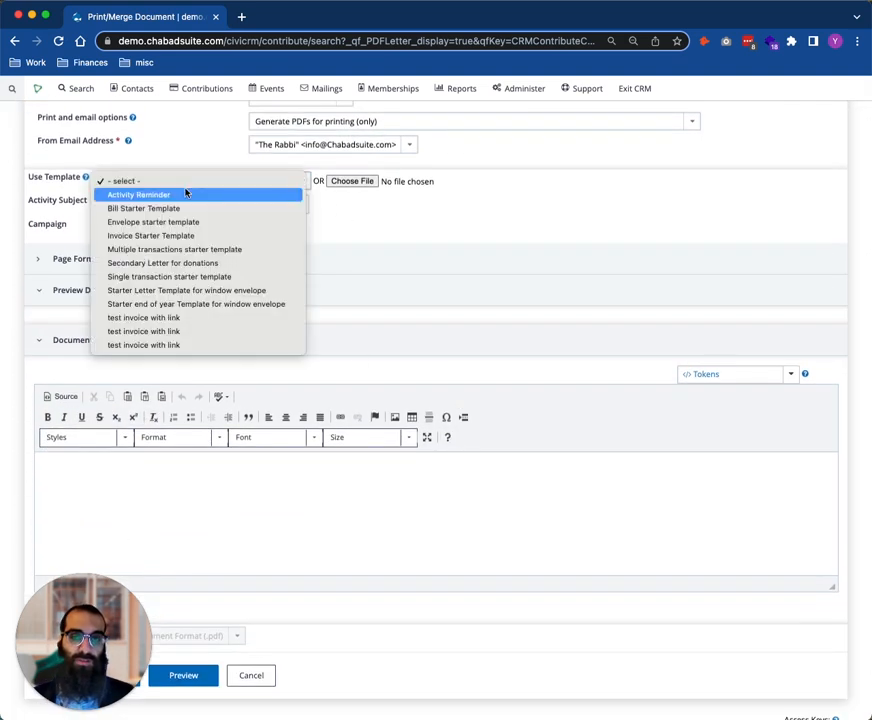
left_click(200, 304)
left_click(178, 182)
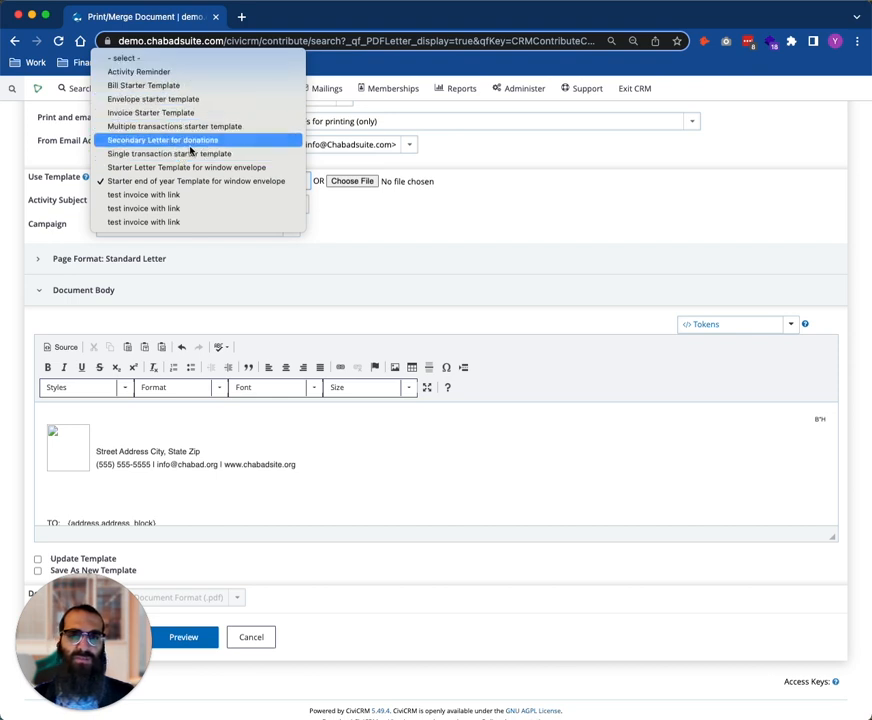
left_click(220, 182)
scroll(432, 450, "down", 10)
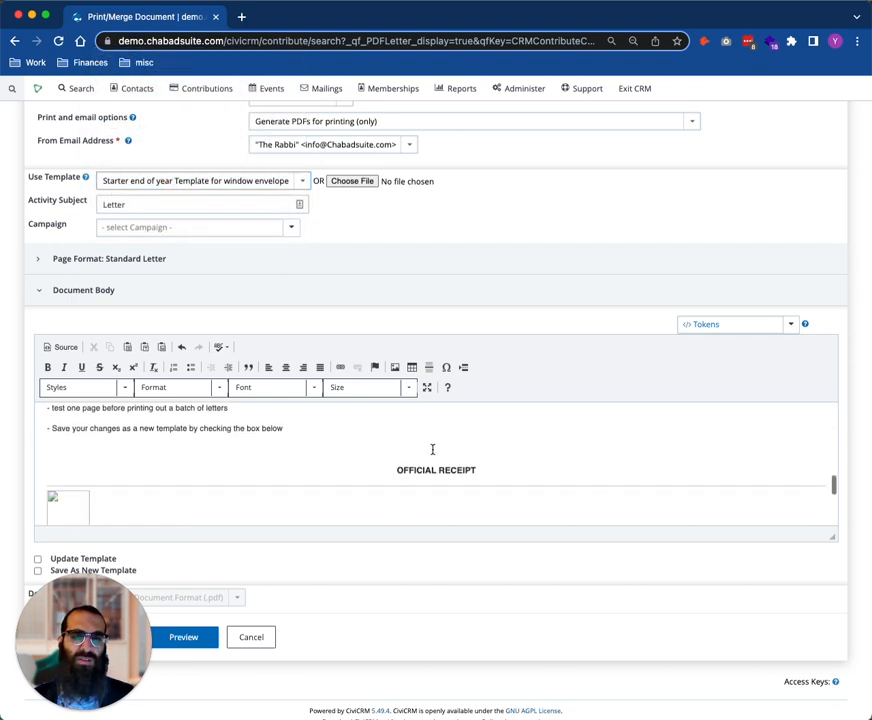
scroll(434, 466, "up", 8)
scroll(475, 294, "up", 5)
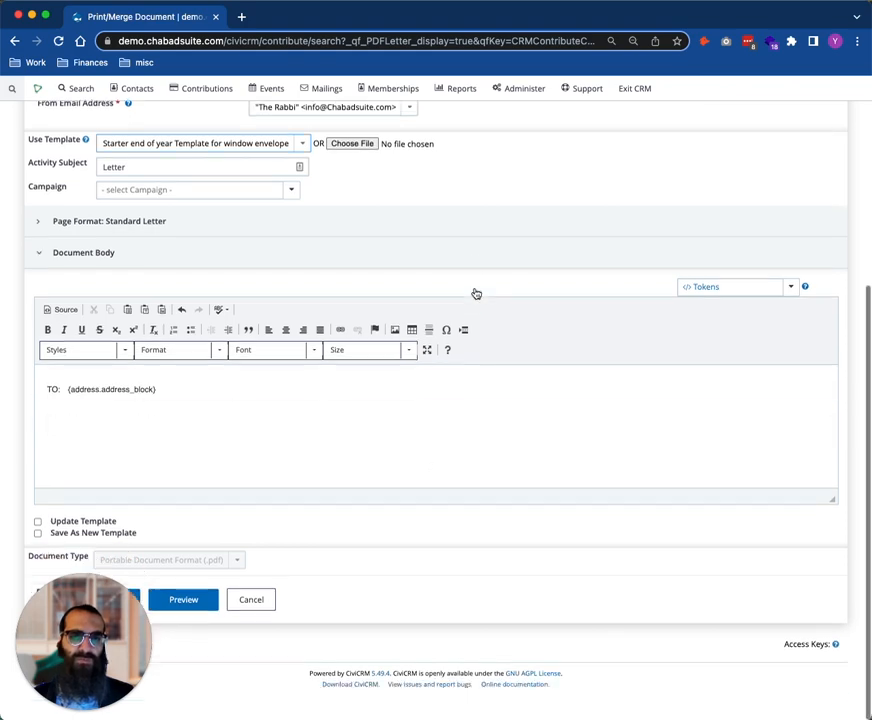
scroll(473, 390, "down", 2)
scroll(473, 390, "down", 2)
Switch the letter to the Multiple transactions starter template and enlarge the document body editor to show the official receipt section
left_click(200, 236)
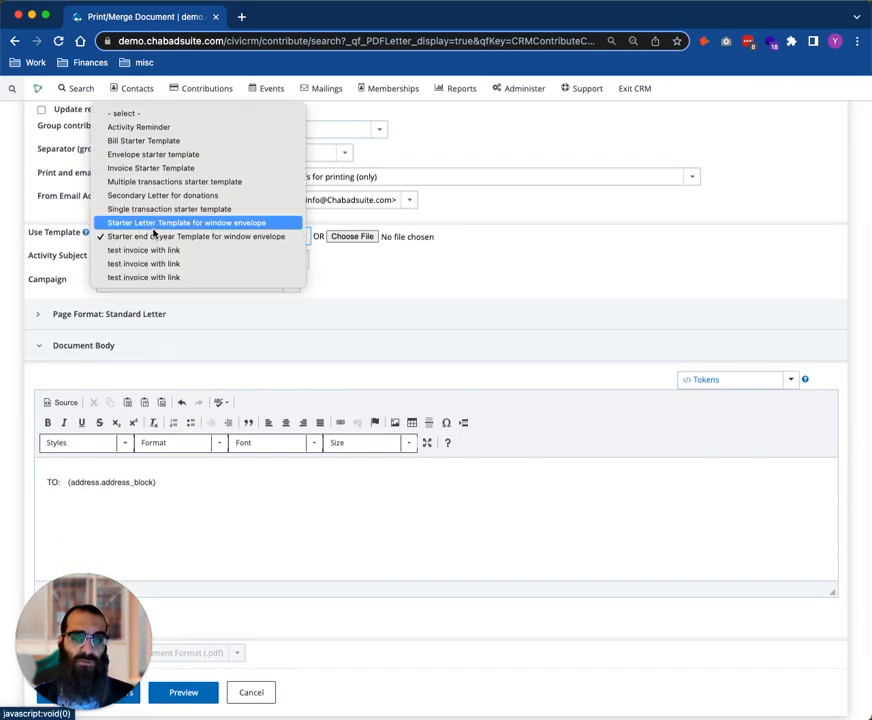
left_click(182, 184)
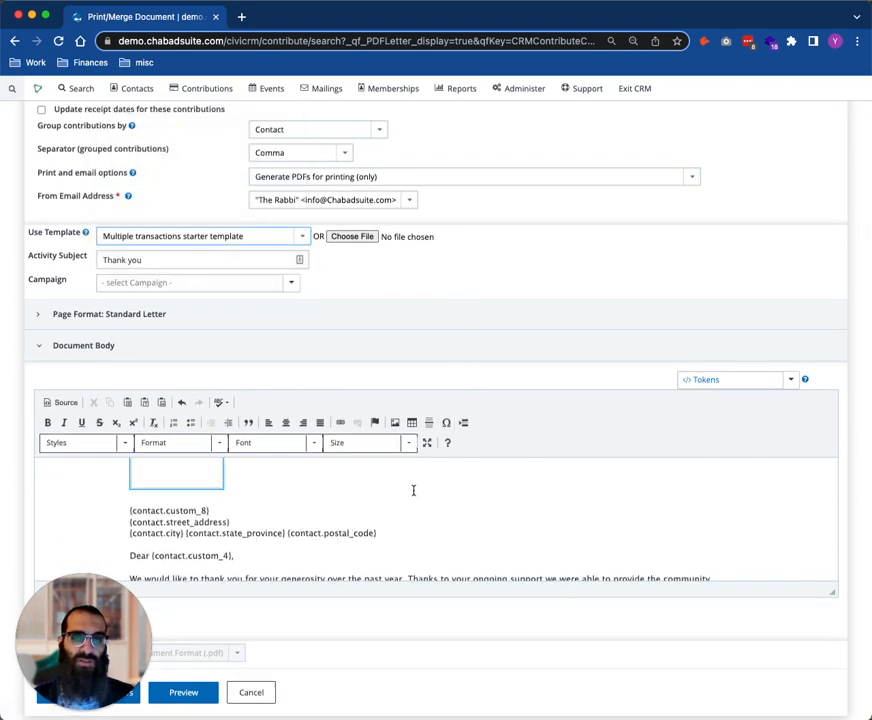
scroll(300, 400, "down", 2)
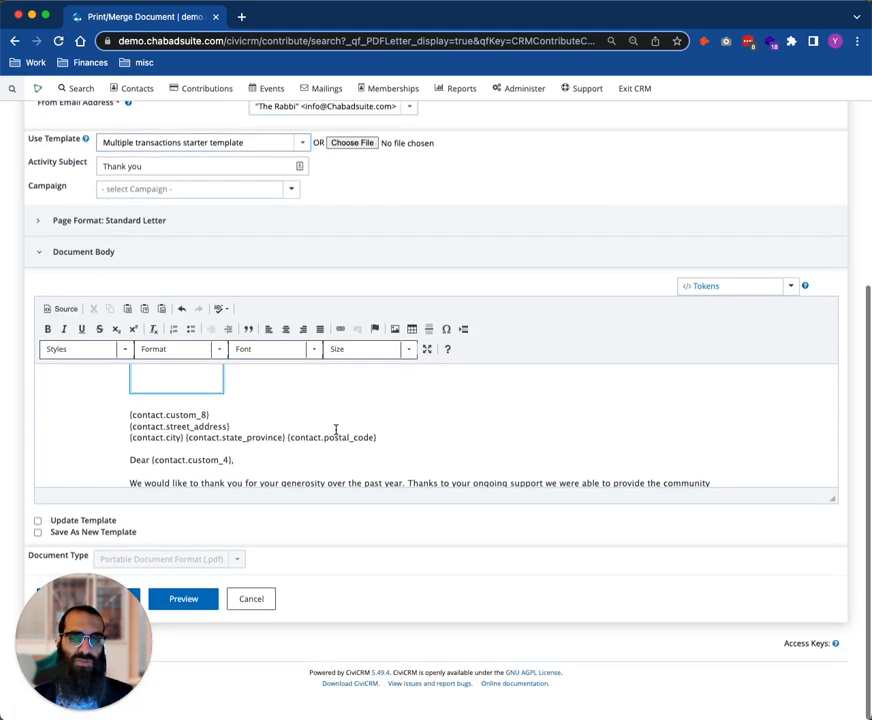
scroll(340, 430, "down", 4)
left_click_drag(835, 503, 841, 652)
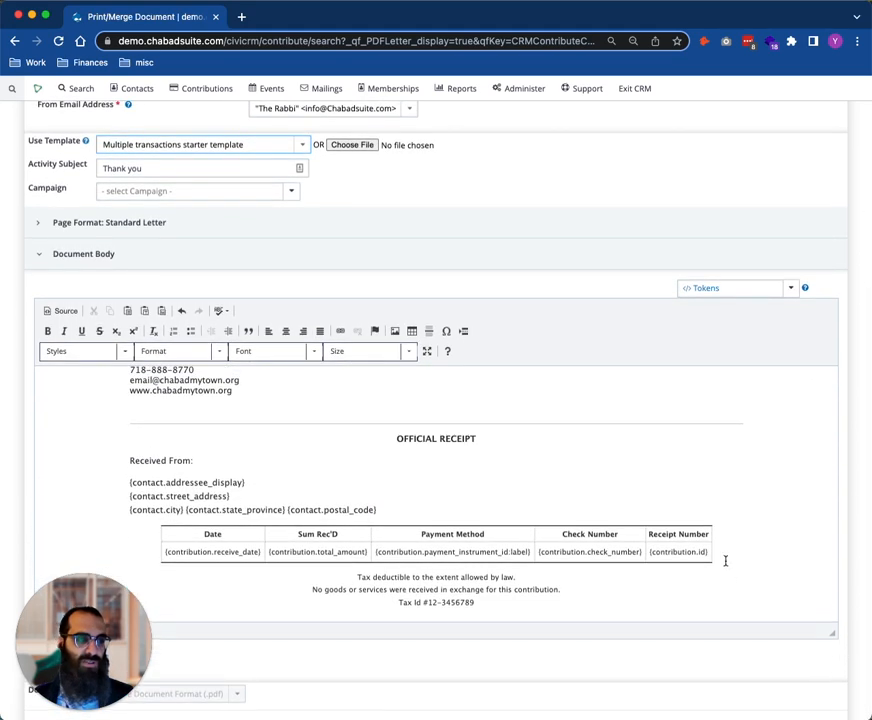
Replace the contribution table under OFFICIAL RECEIPT with the token "Payments: individual + spouse (if found) contributions for last year, in a single table"
left_click_drag(724, 560, 157, 527)
key("BackSpace")
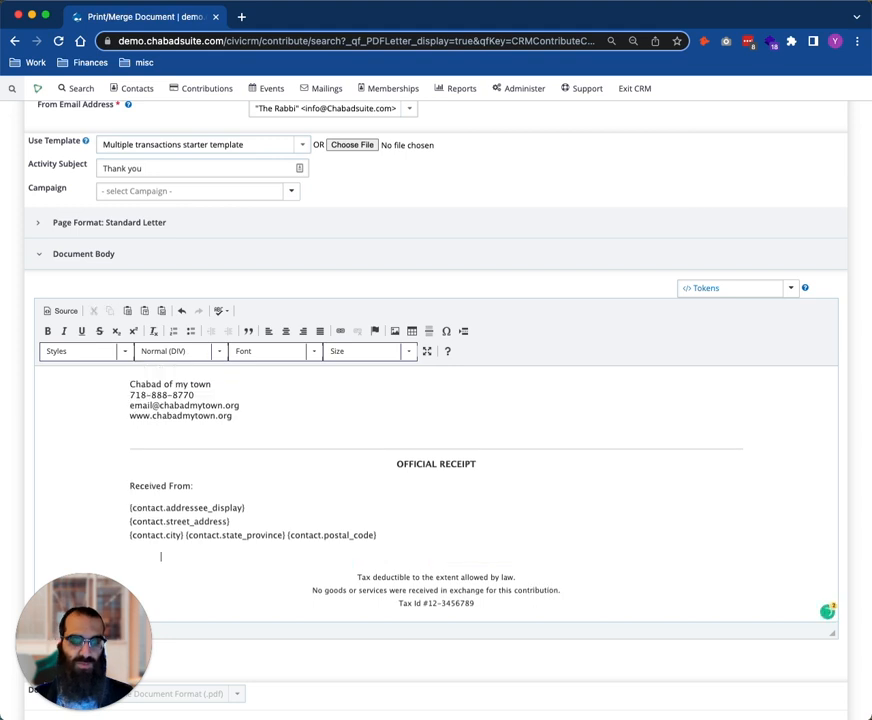
left_click(752, 294)
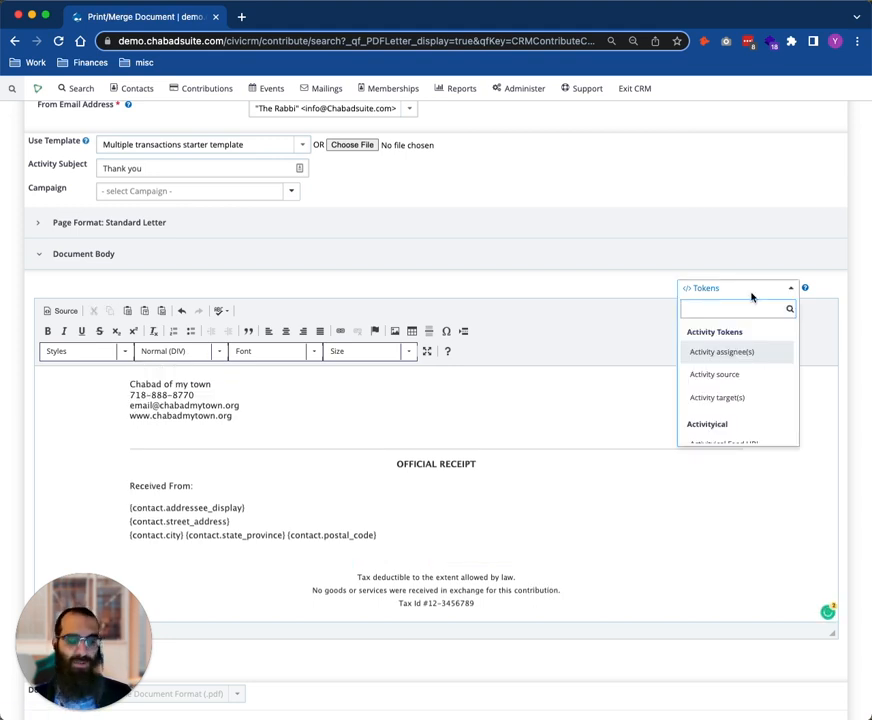
type("pay")
scroll(775, 400, "down", 3)
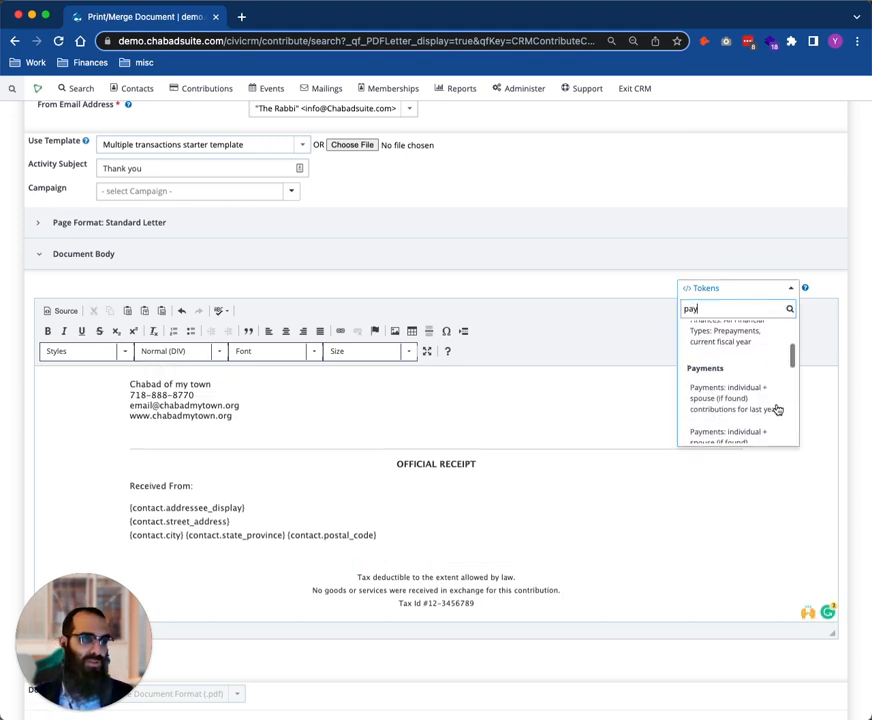
scroll(770, 393, "down", 2)
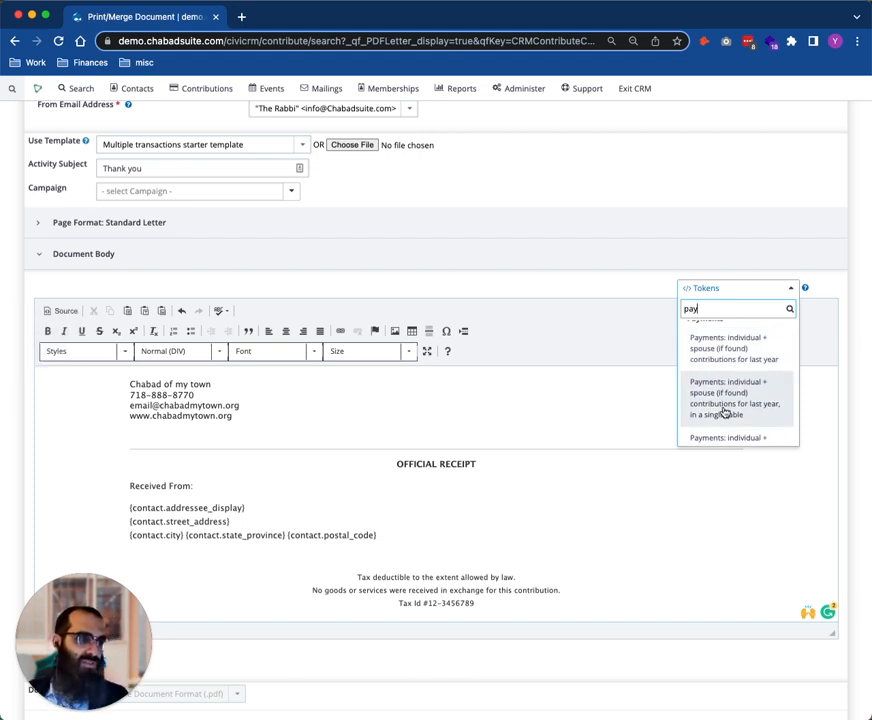
scroll(727, 390, "down", 1)
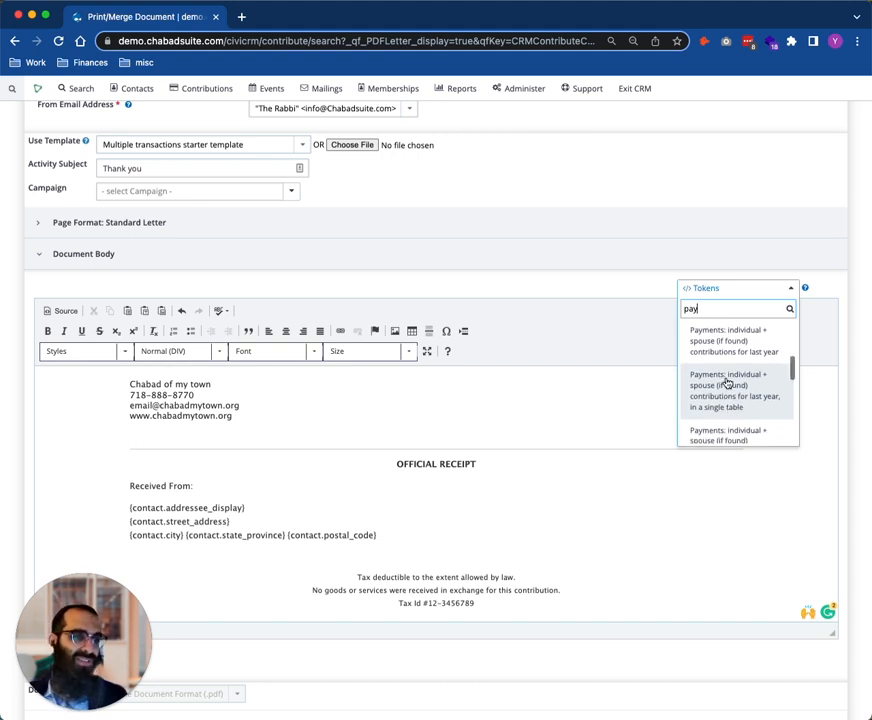
left_click(727, 385)
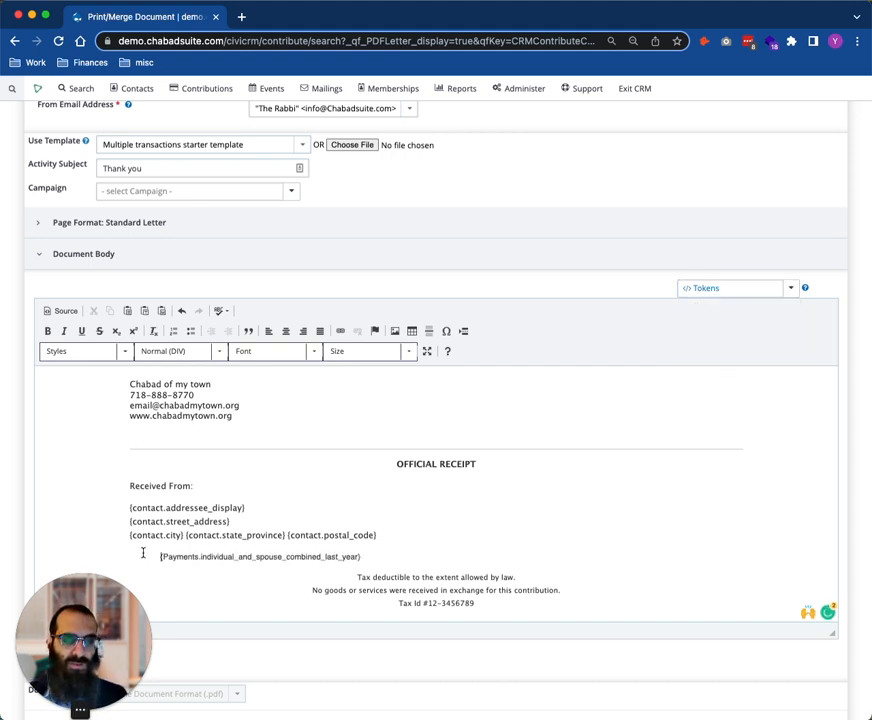
Format the inserted payments token in Arial at size 12
left_click_drag(142, 555, 358, 555)
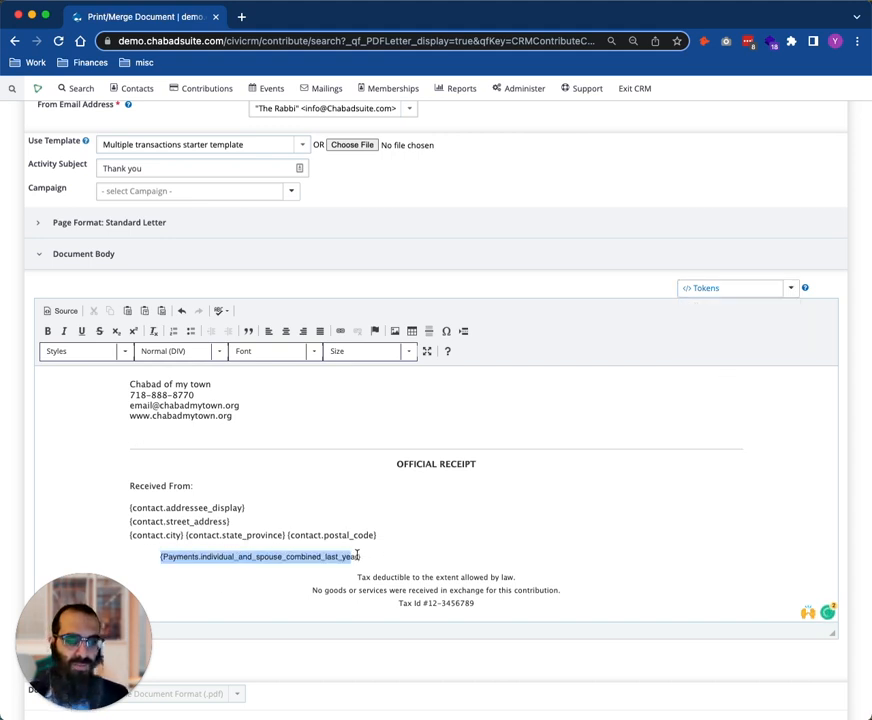
left_click(313, 355)
left_click(268, 401)
left_click(381, 356)
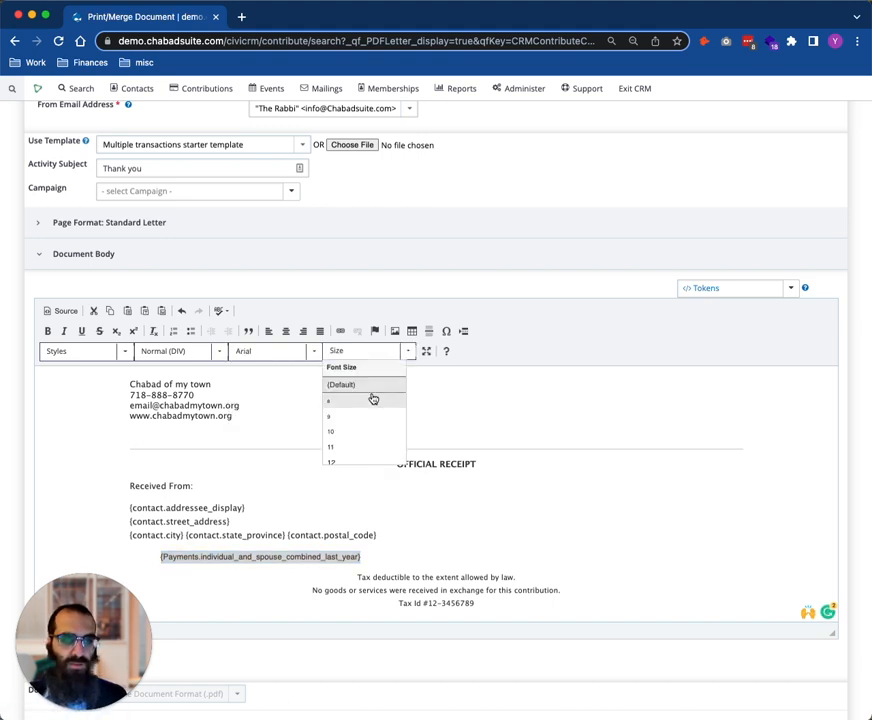
scroll(364, 446, "down", 2)
left_click(364, 444)
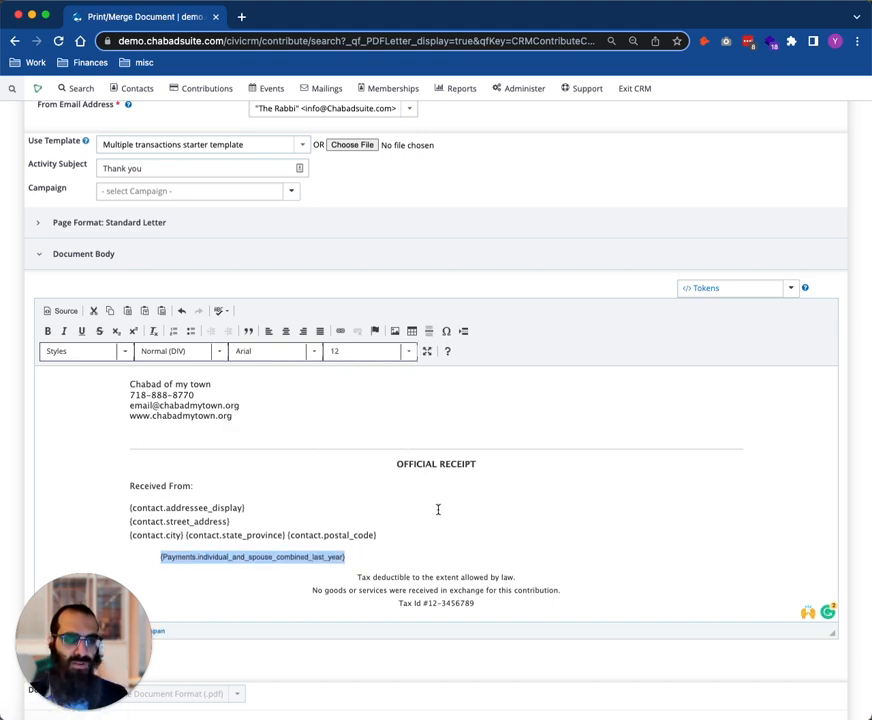
scroll(438, 515, "down", 2)
scroll(440, 535, "down", 1)
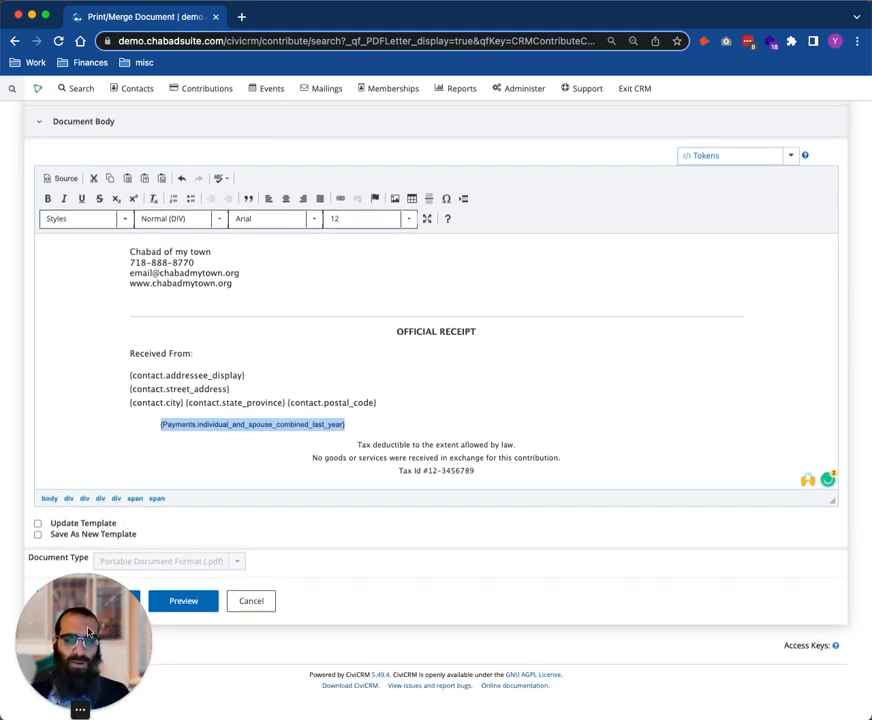
left_click_drag(90, 642, 472, 637)
left_click(321, 498)
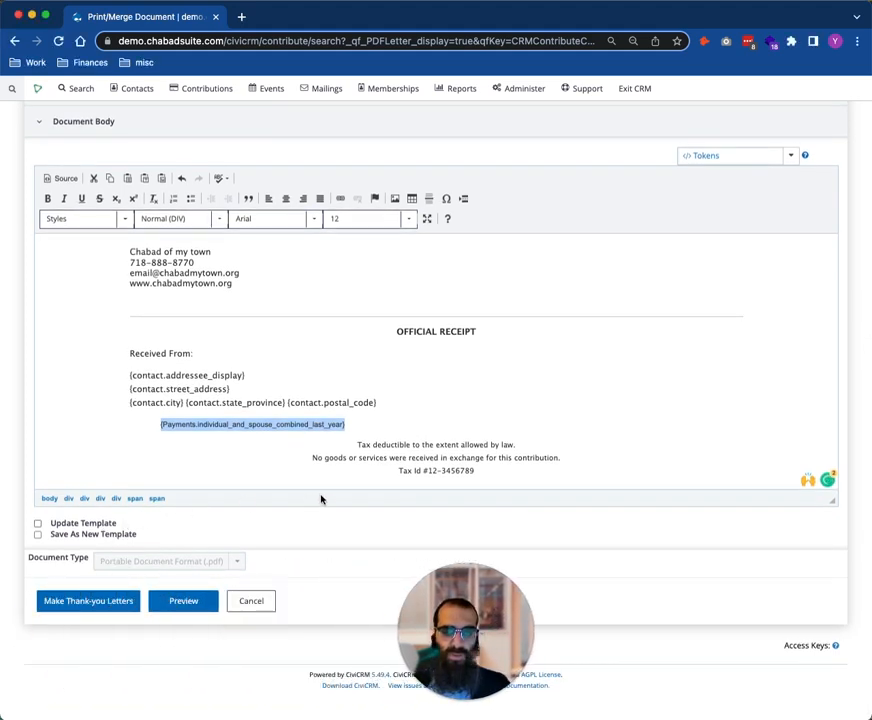
left_click(102, 525)
left_click(93, 527)
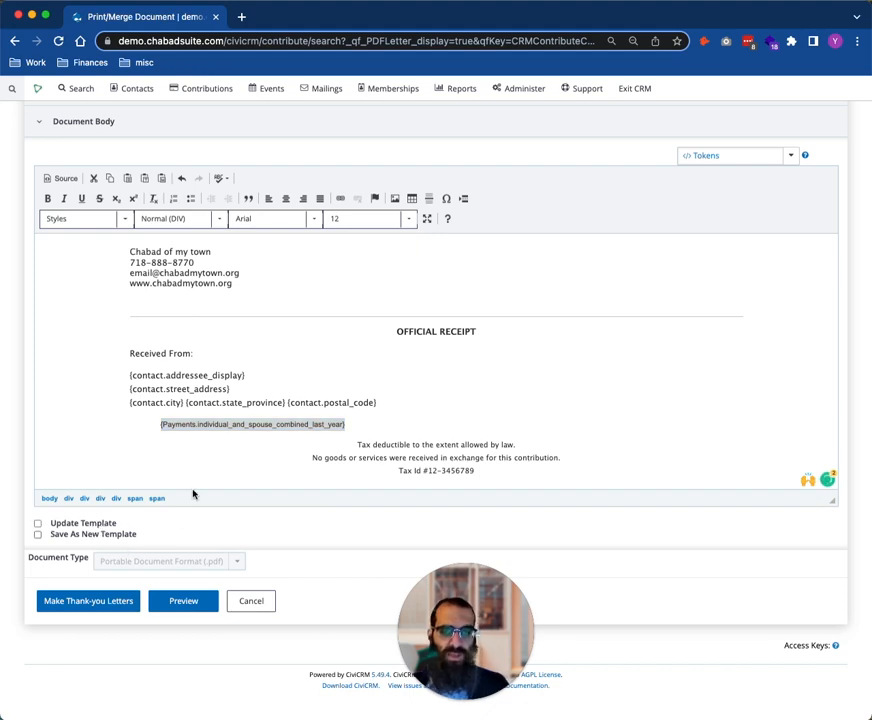
Set the print and email options to send emails with an attached PDF where possible and generate printable PDFs for contacts who cannot receive email
scroll(428, 402, "up", 4)
scroll(430, 400, "up", 5)
left_click(292, 311)
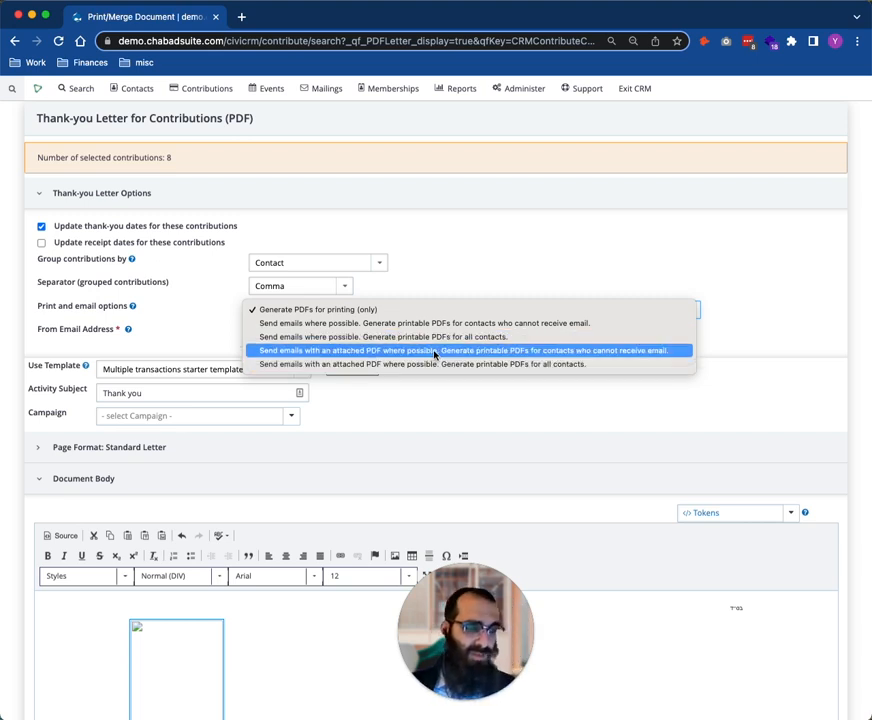
left_click(517, 352)
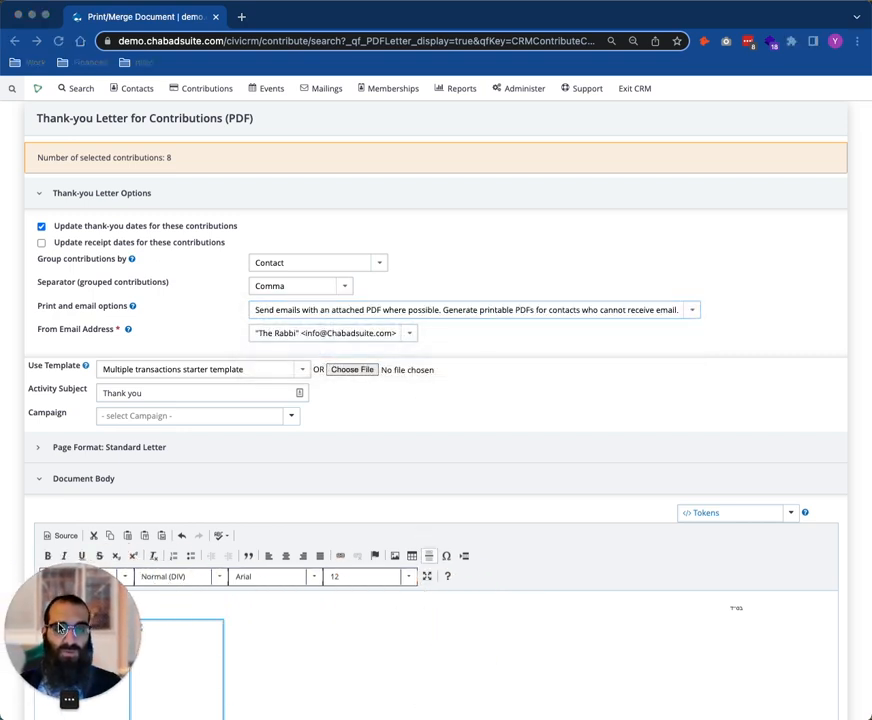
Set the outbound email mailer to Redirect to Database in the system settings, save it, and return to the thank-you letter form
left_click(528, 89)
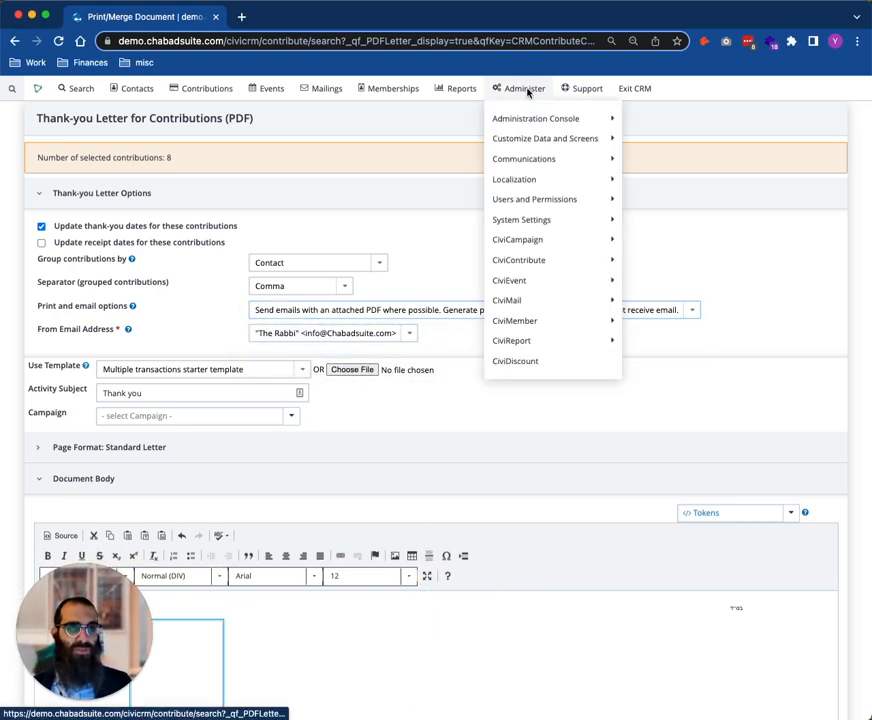
mouse_move(522, 222)
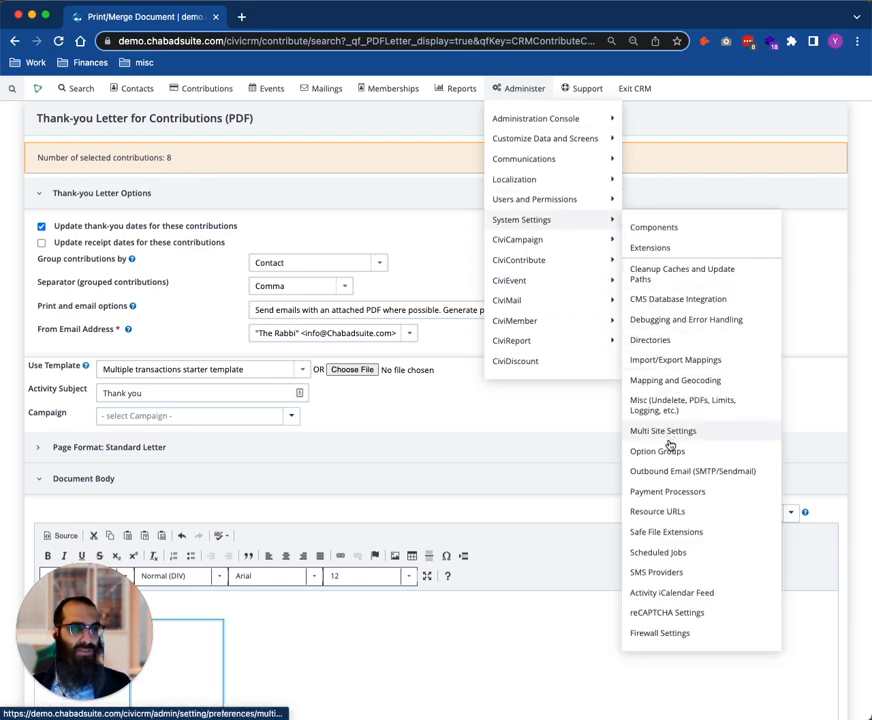
left_click(669, 472)
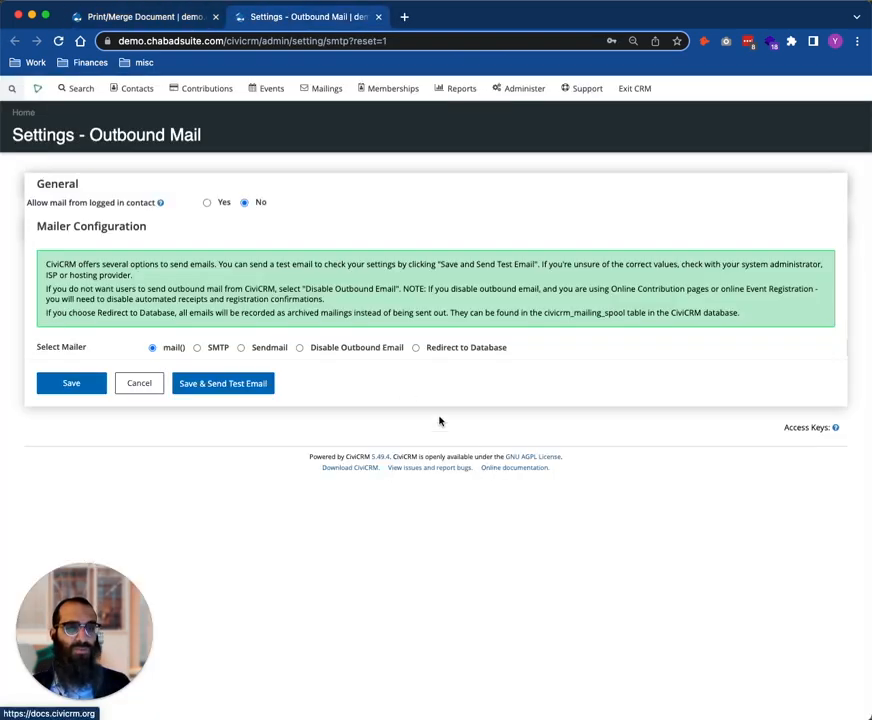
left_click(434, 355)
left_click(68, 385)
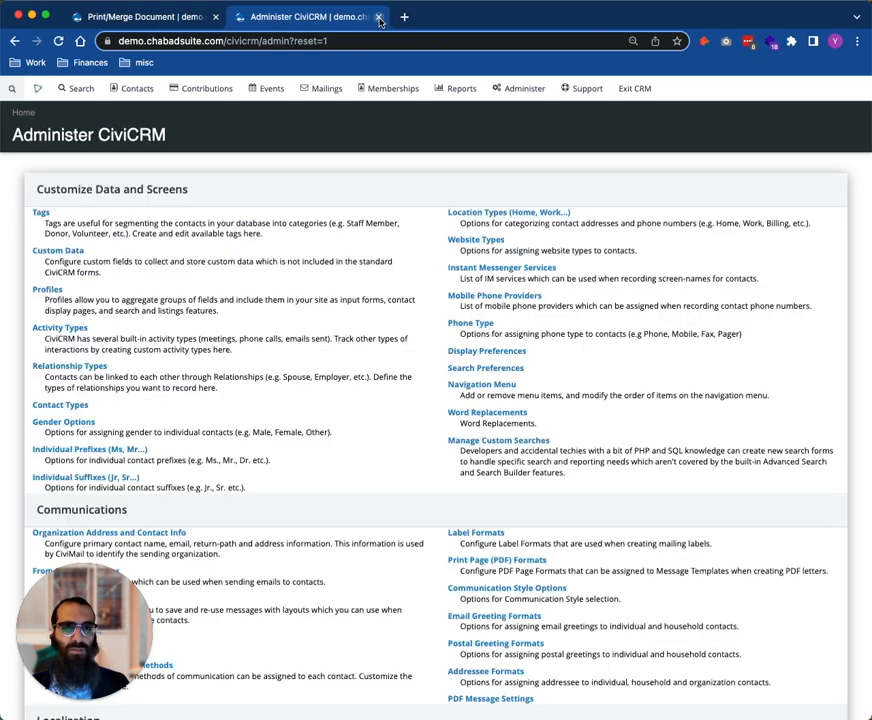
left_click(381, 16)
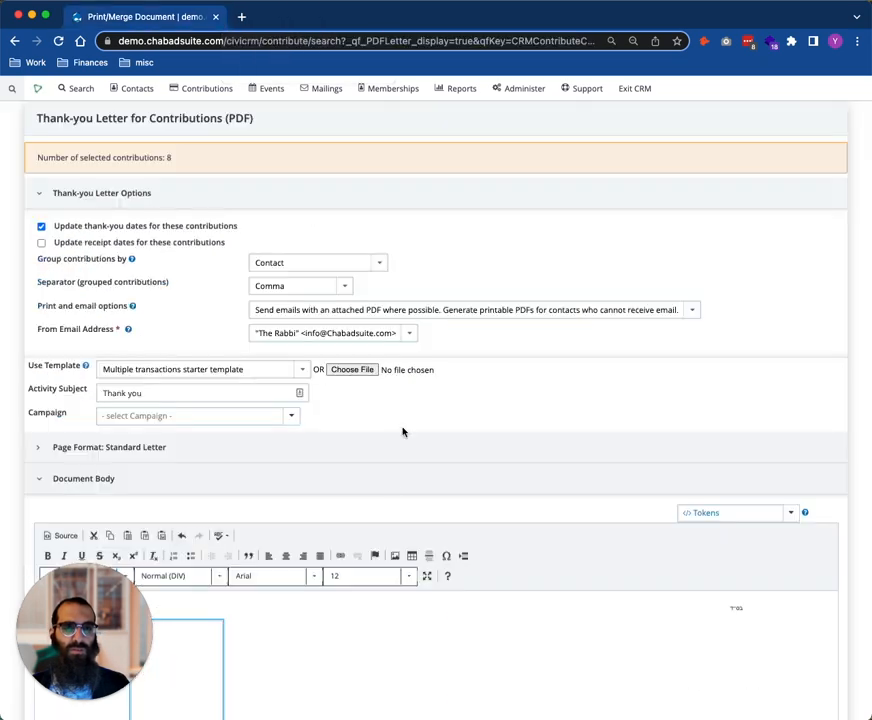
Make the thank-you letters for the selected contributions and check the thank-you date entry in the batch summary
scroll(400, 430, "down", 5)
scroll(348, 498, "up", 1)
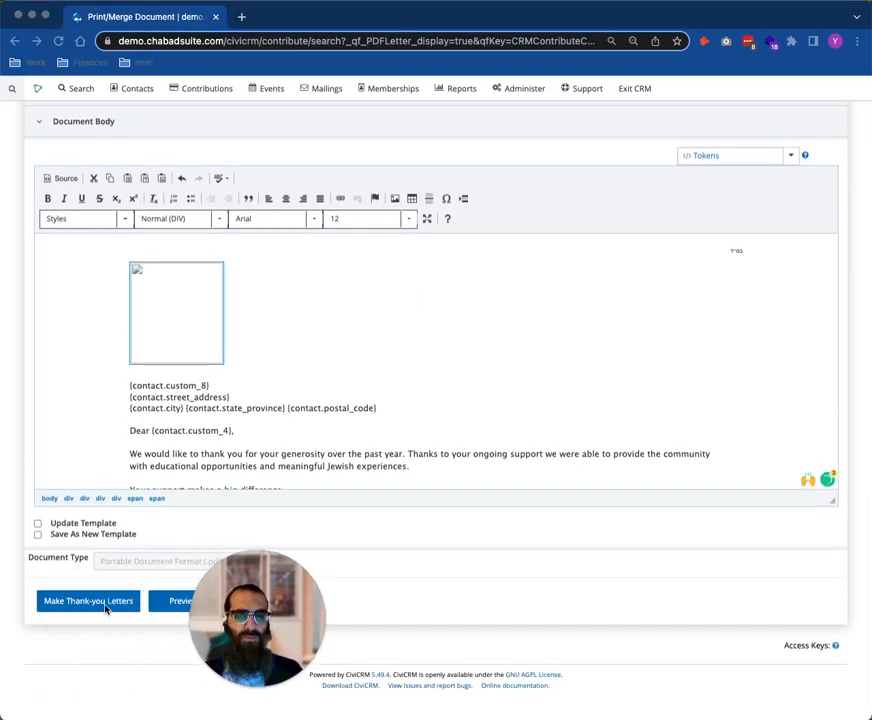
left_click(105, 604)
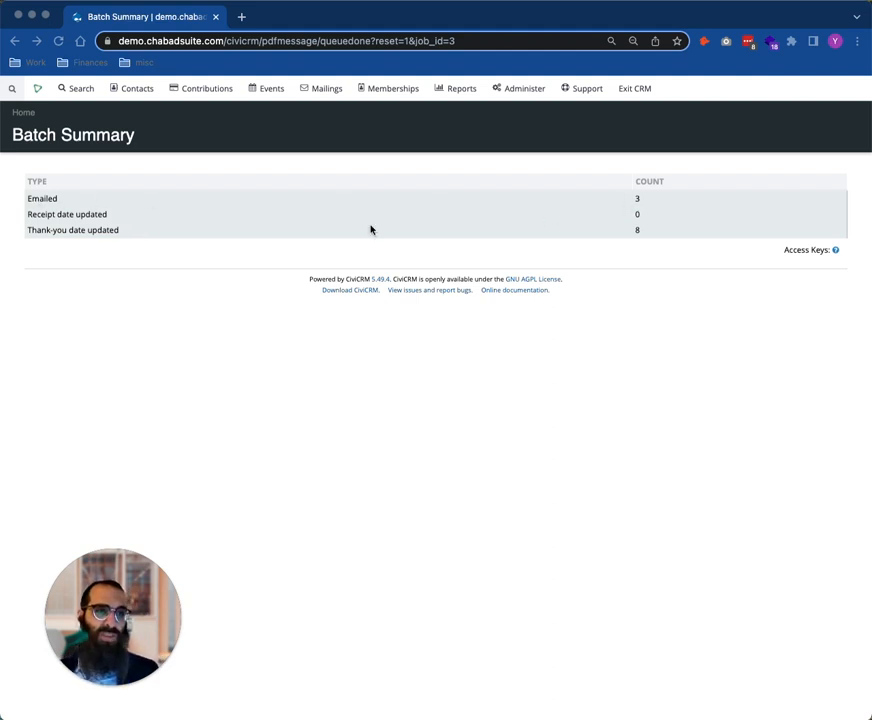
left_click(47, 232)
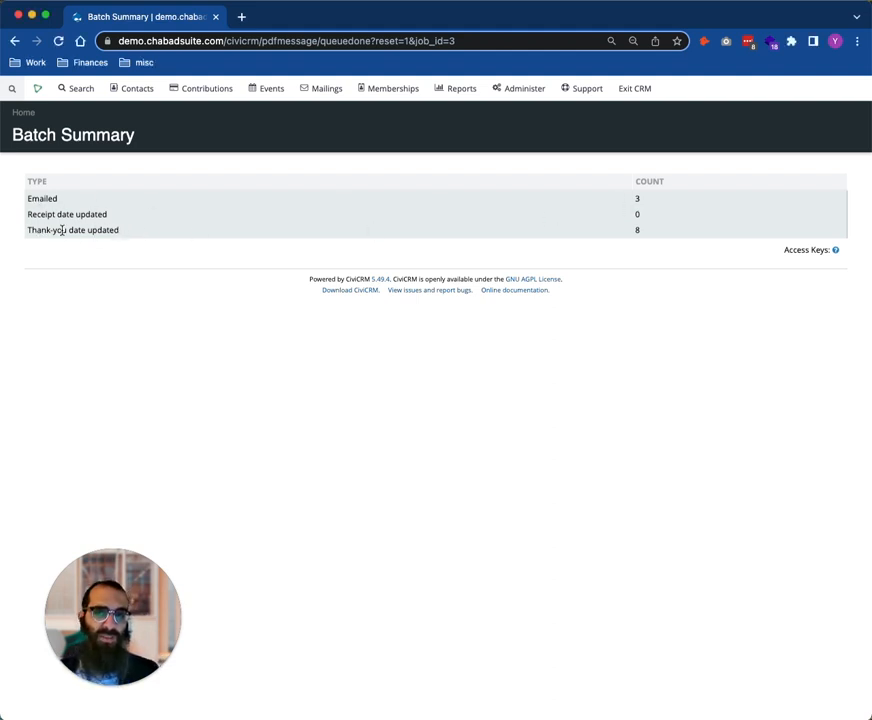
left_click_drag(62, 231, 128, 232)
left_click(152, 234)
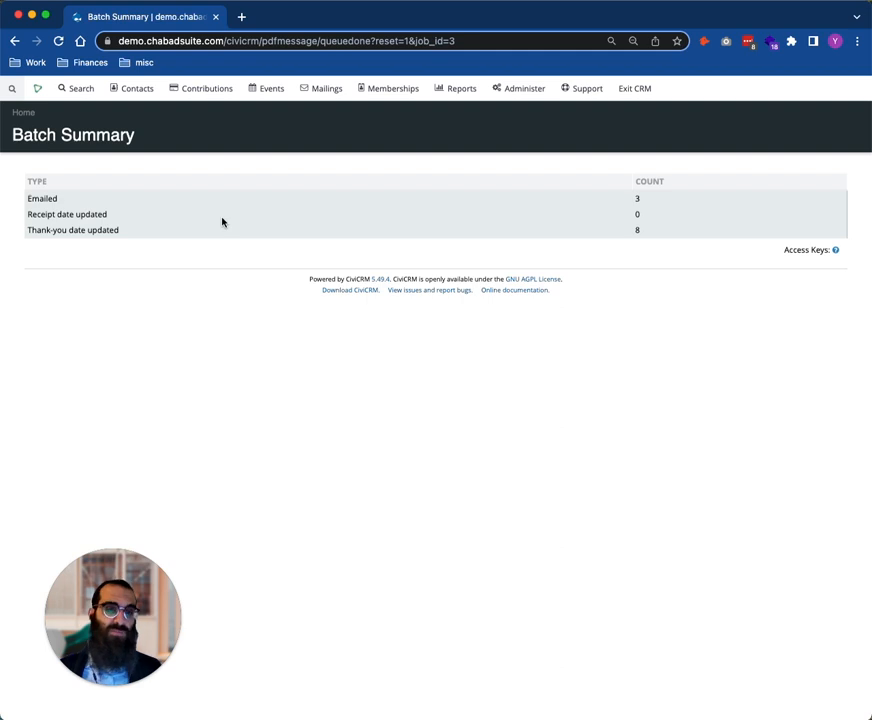
Go back to the thank-you letter form and examine the tax ID and tax-deductibility lines at the end of the receipt
left_click(512, 88)
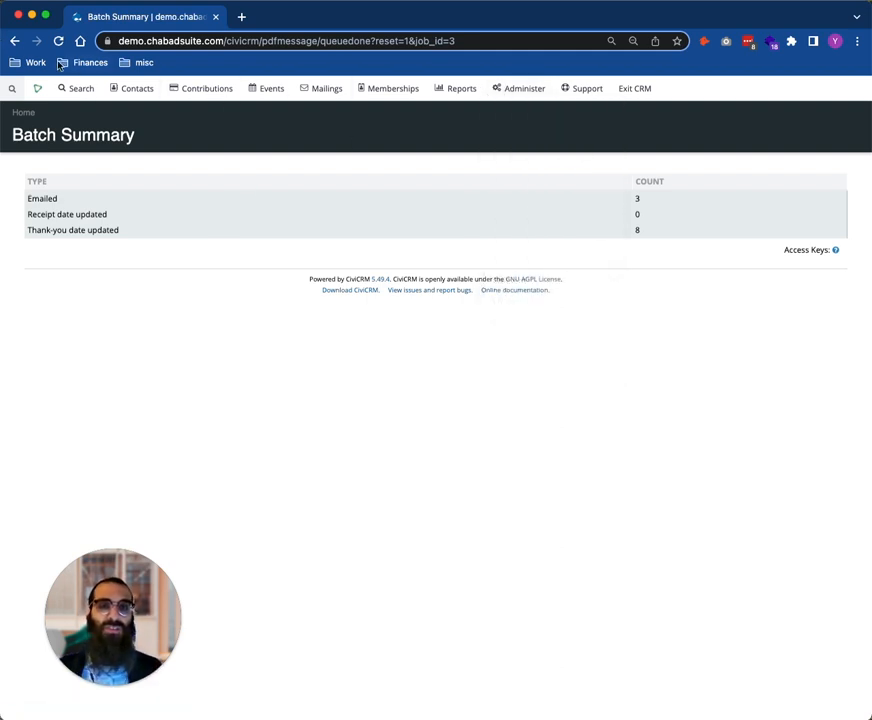
left_click(16, 42)
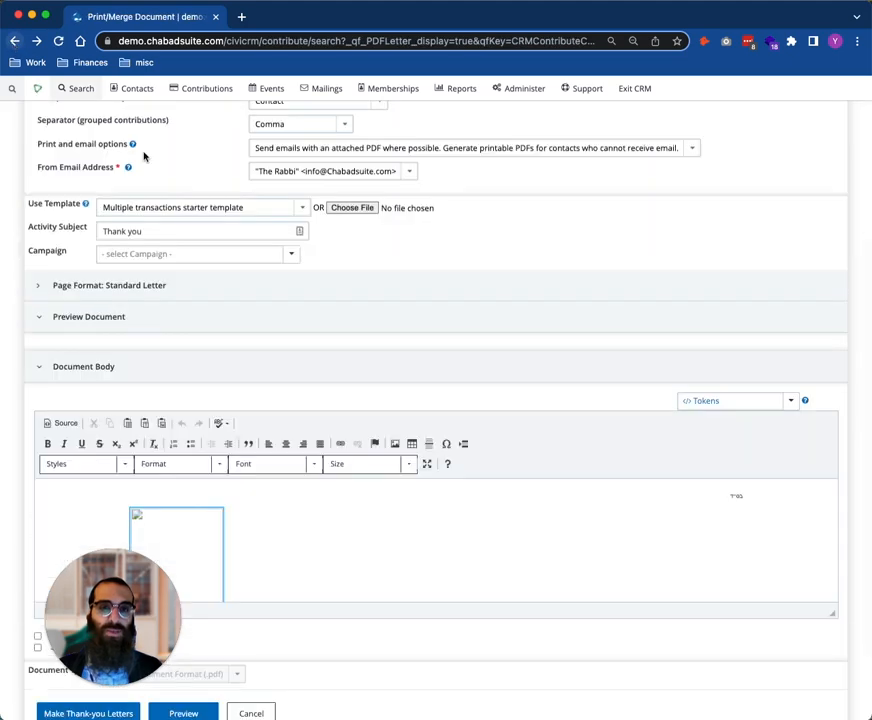
scroll(439, 534, "down", 5)
scroll(439, 534, "down", 10)
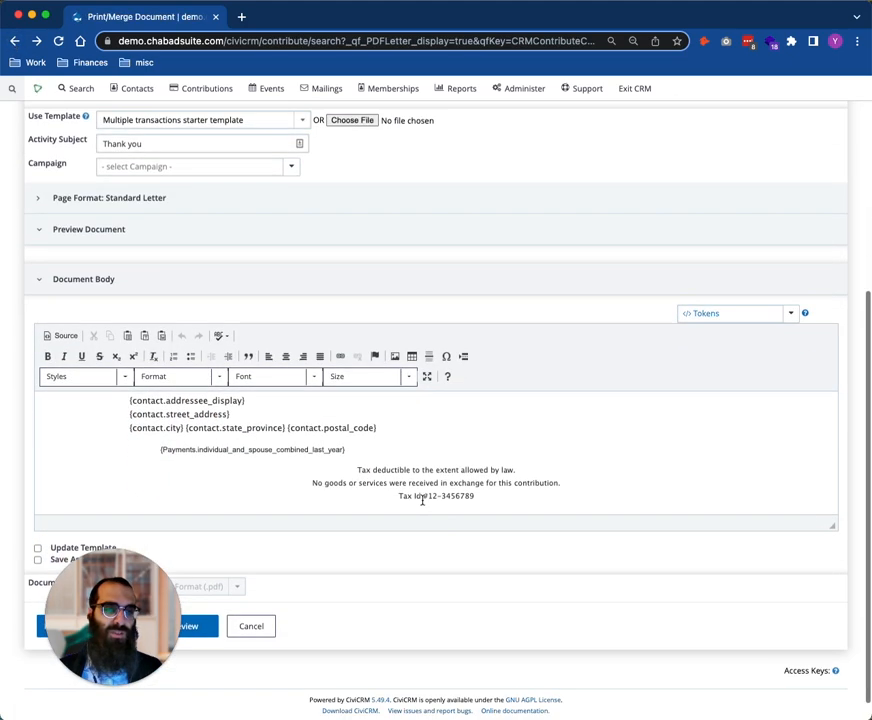
left_click_drag(423, 499, 480, 502)
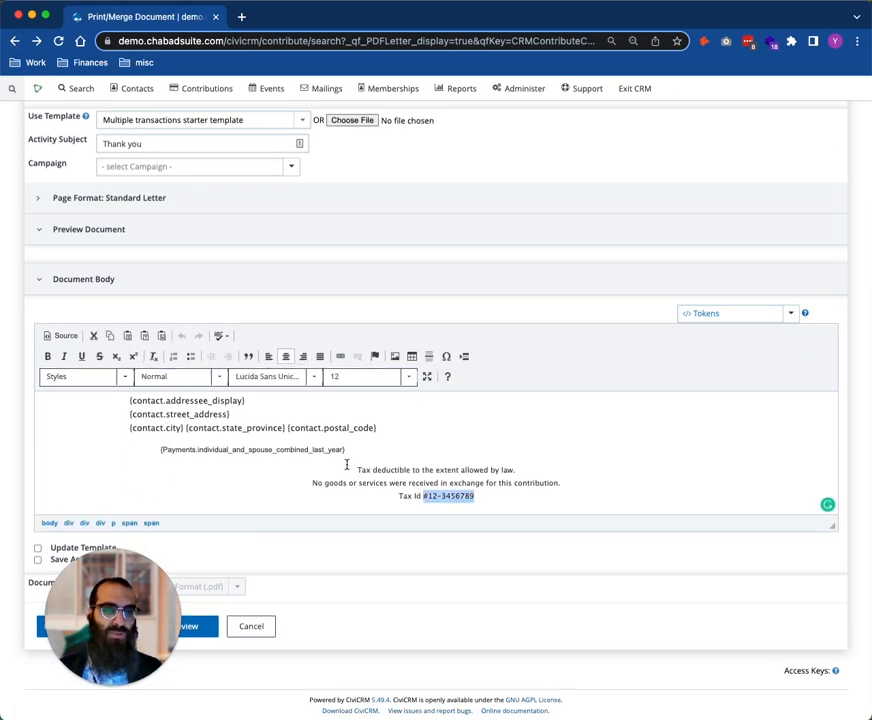
left_click_drag(362, 469, 374, 470)
left_click(387, 471)
Clear the formatting of the three tax statement lines below the payments token and set them in Arial at size 12
left_click_drag(472, 495, 357, 469)
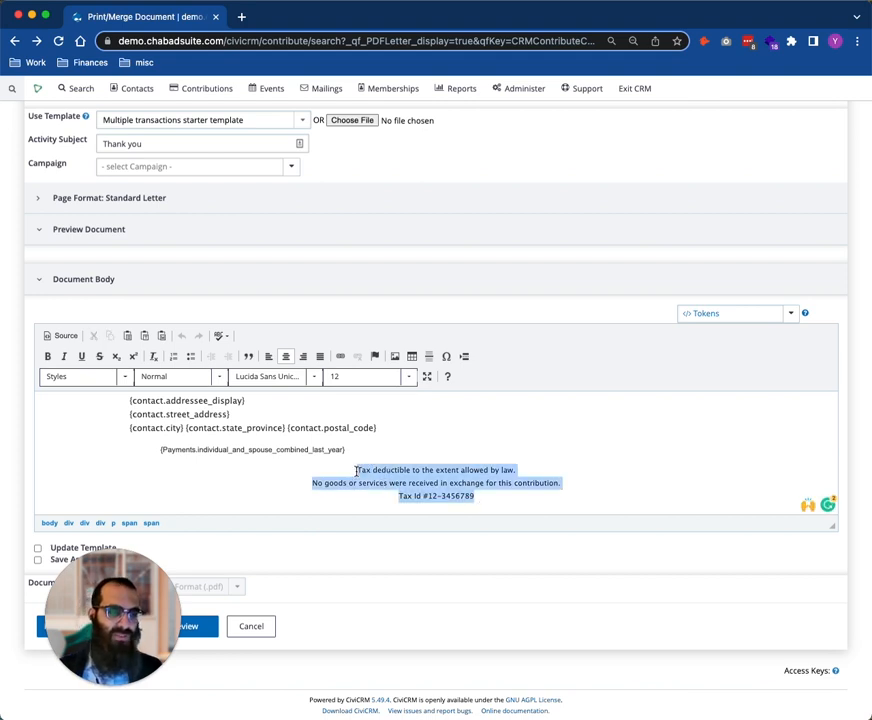
left_click(153, 358)
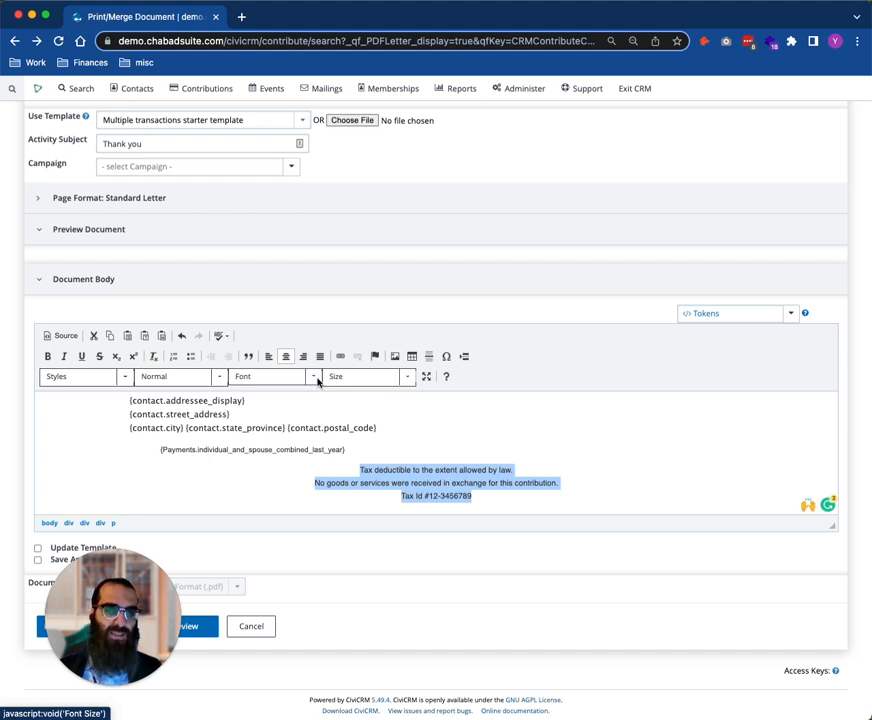
left_click(272, 376)
left_click(296, 431)
left_click(346, 378)
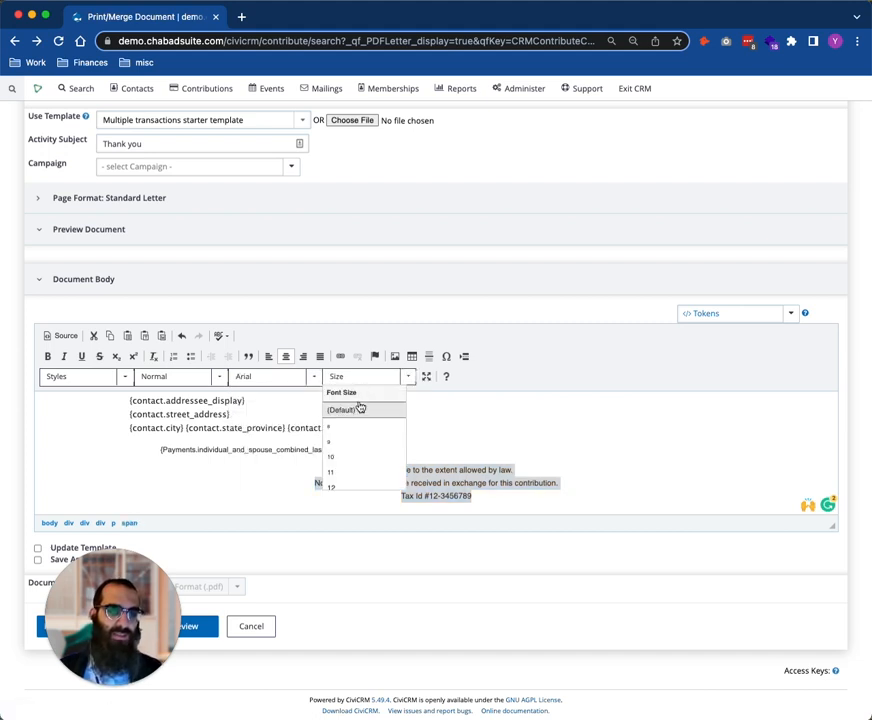
left_click(350, 467)
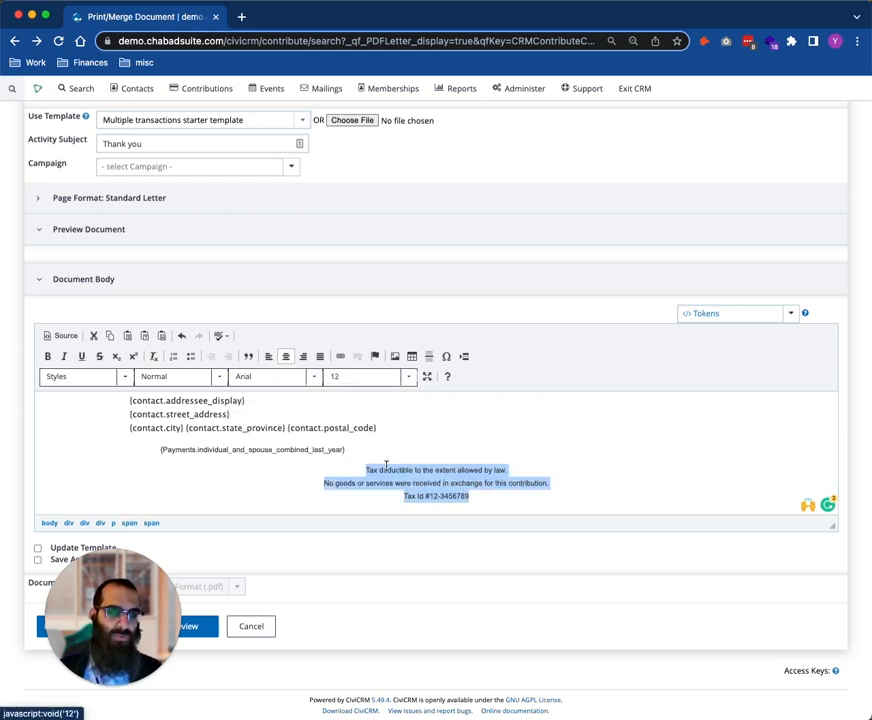
left_click(515, 472)
Examine the combined payments token in the receipt and search the available tokens for "payment" without inserting one
scroll(516, 469, "up", 2)
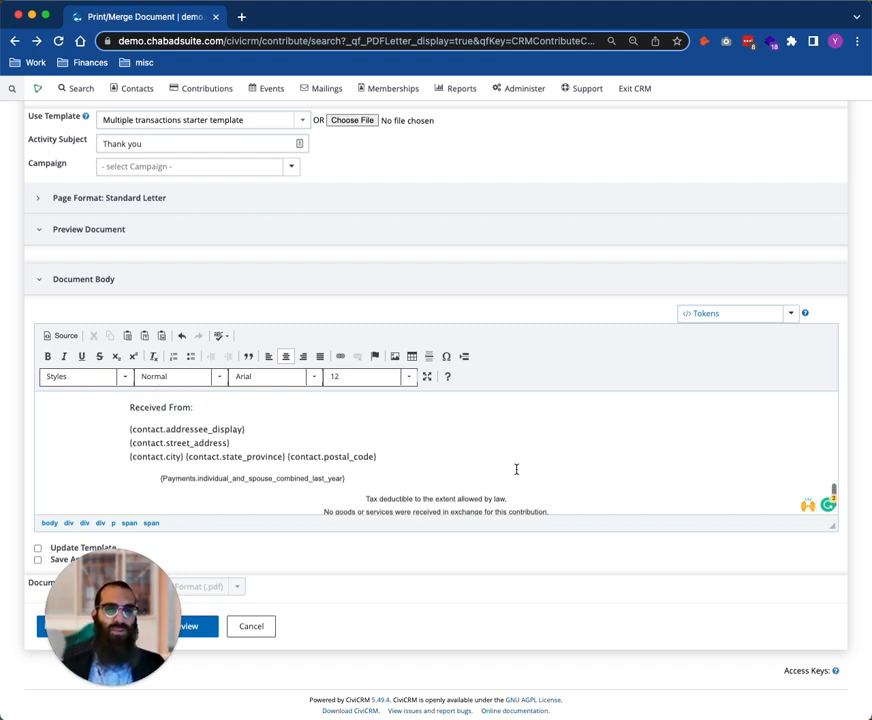
triple_click(186, 477)
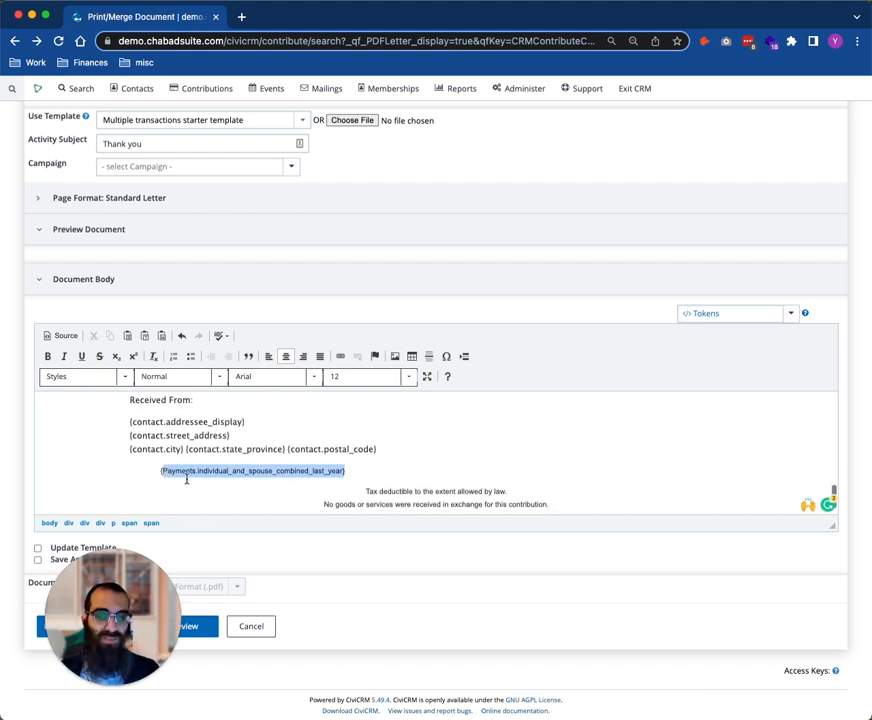
left_click(317, 474)
double_click(317, 474)
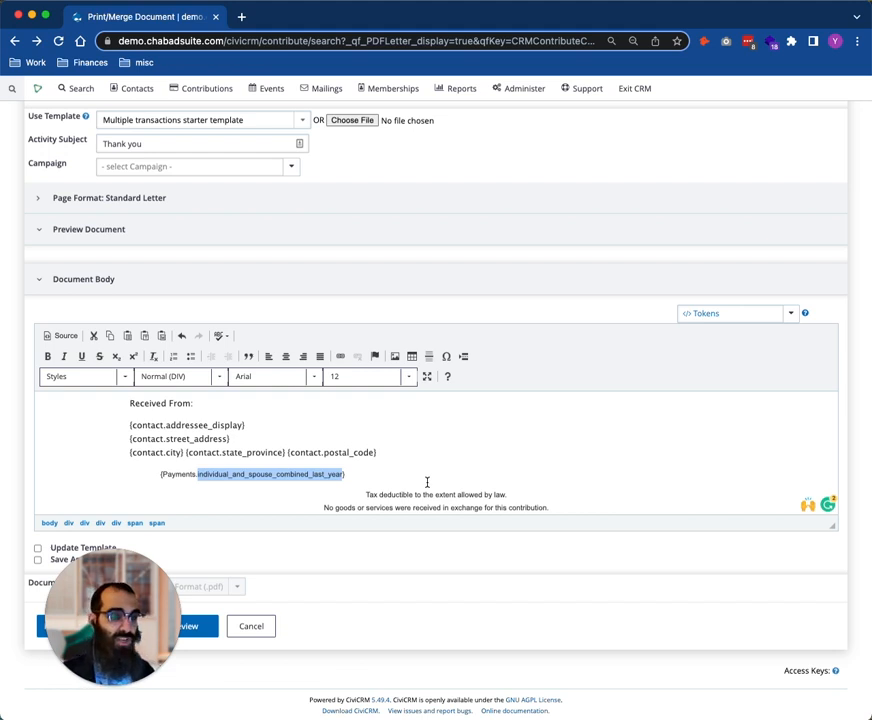
left_click_drag(327, 474, 160, 474)
left_click(767, 315)
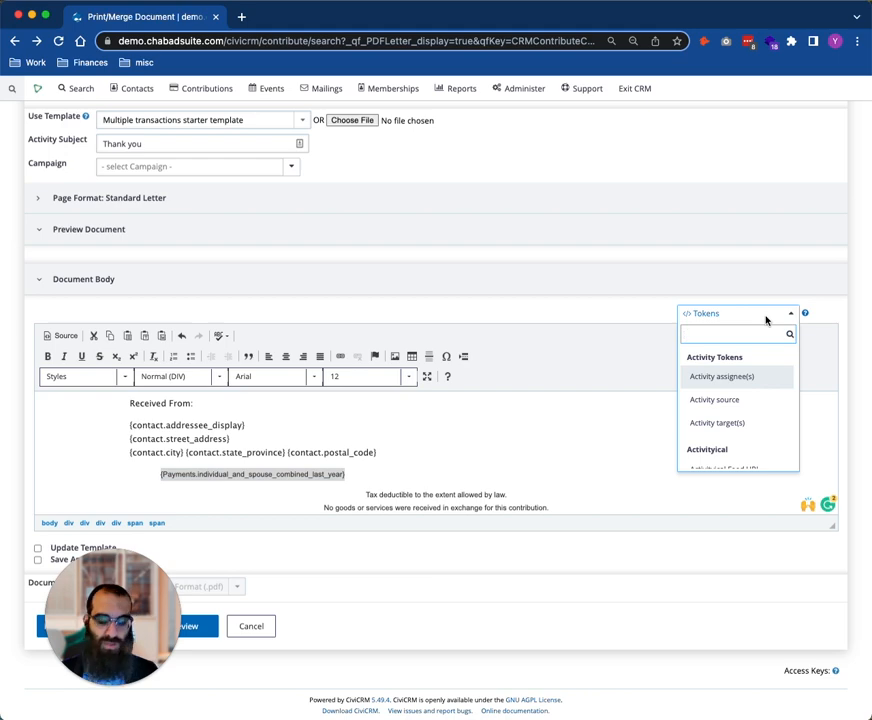
type("payment")
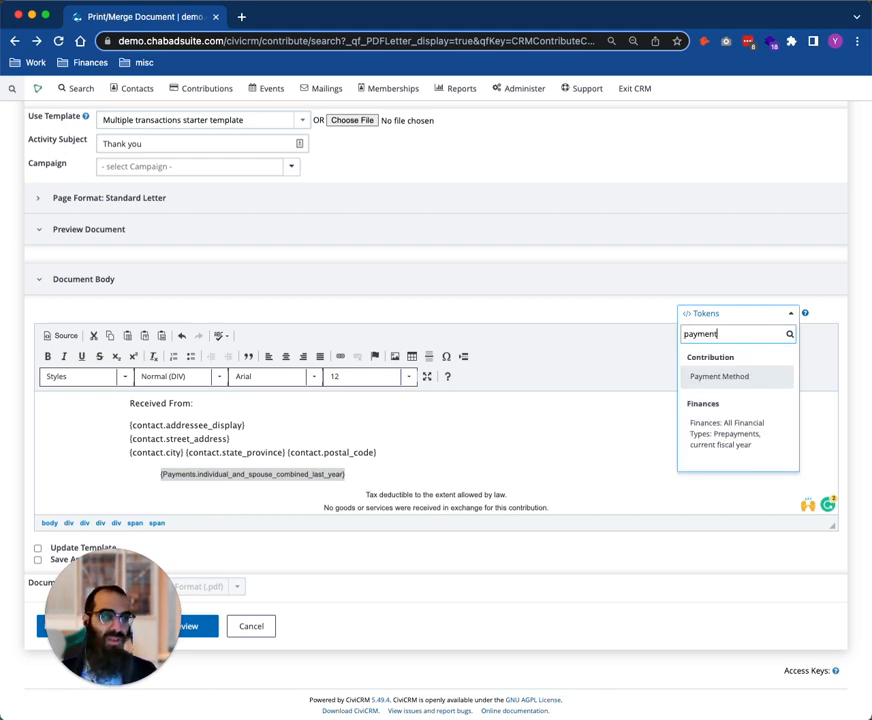
scroll(700, 440, "down", 1)
left_click(486, 450)
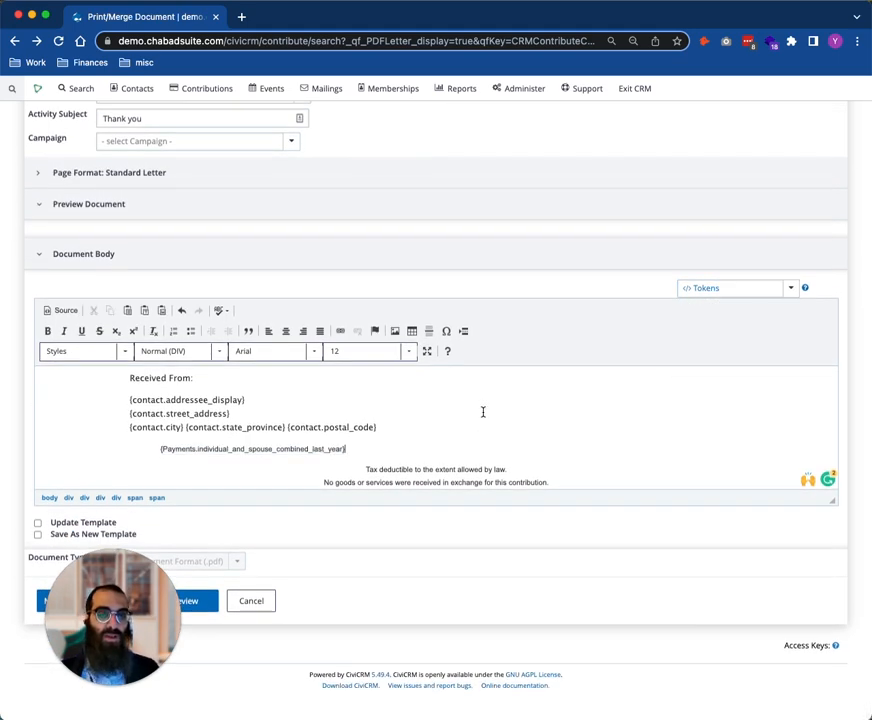
Review the available print and email options without changing the selection, and enlarge the document body editor
scroll(483, 411, "up", 10)
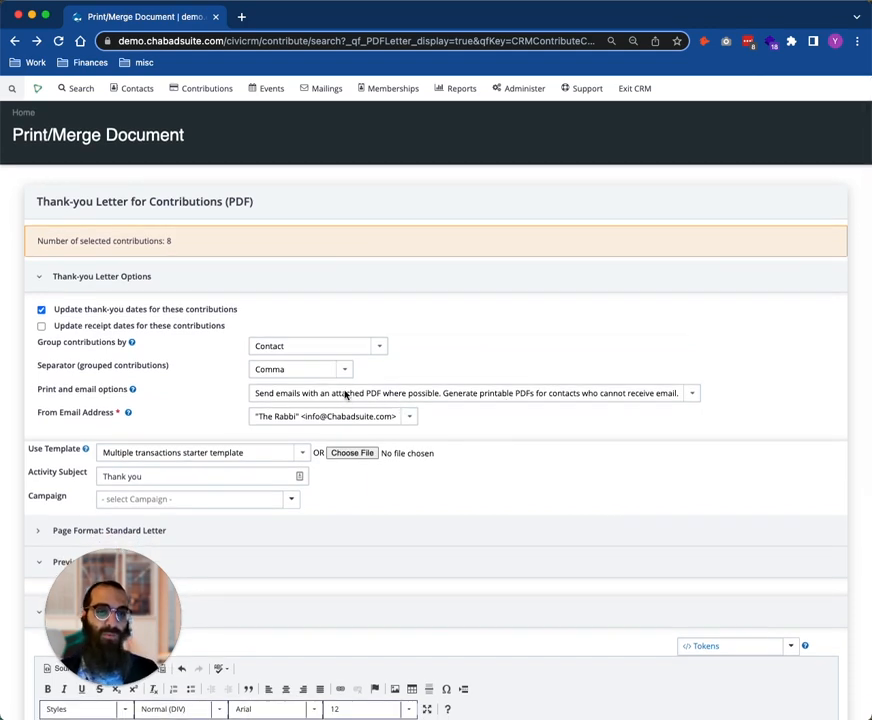
left_click(345, 394)
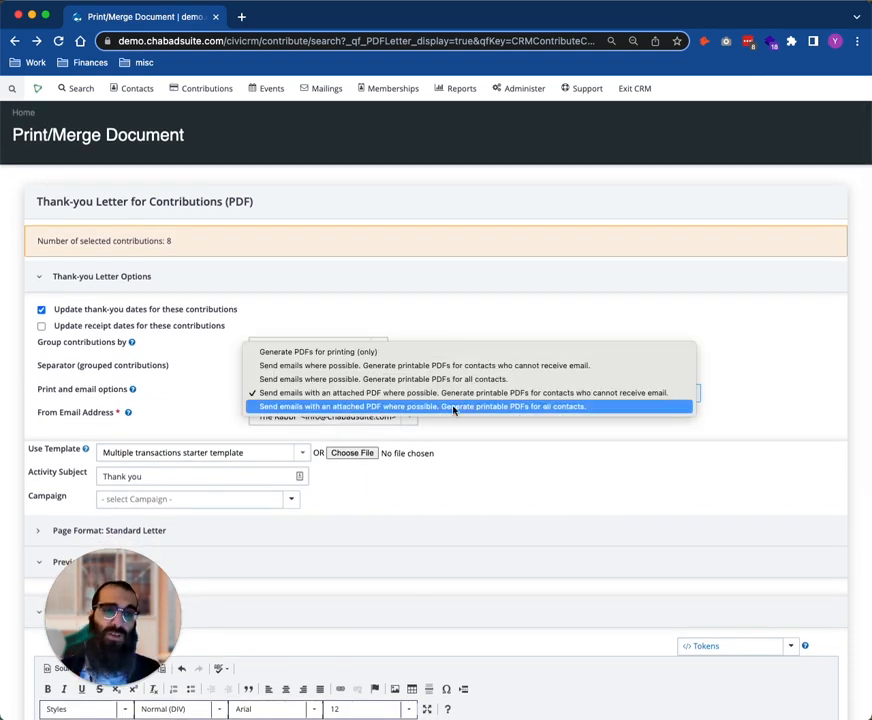
left_click(578, 572)
scroll(578, 566, "down", 5)
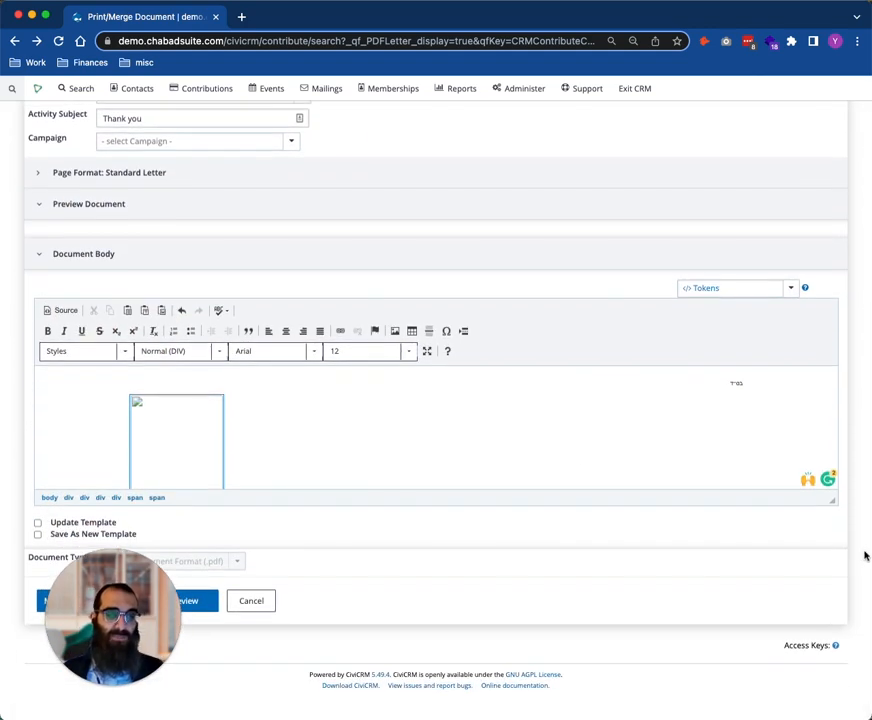
left_click_drag(835, 503, 833, 673)
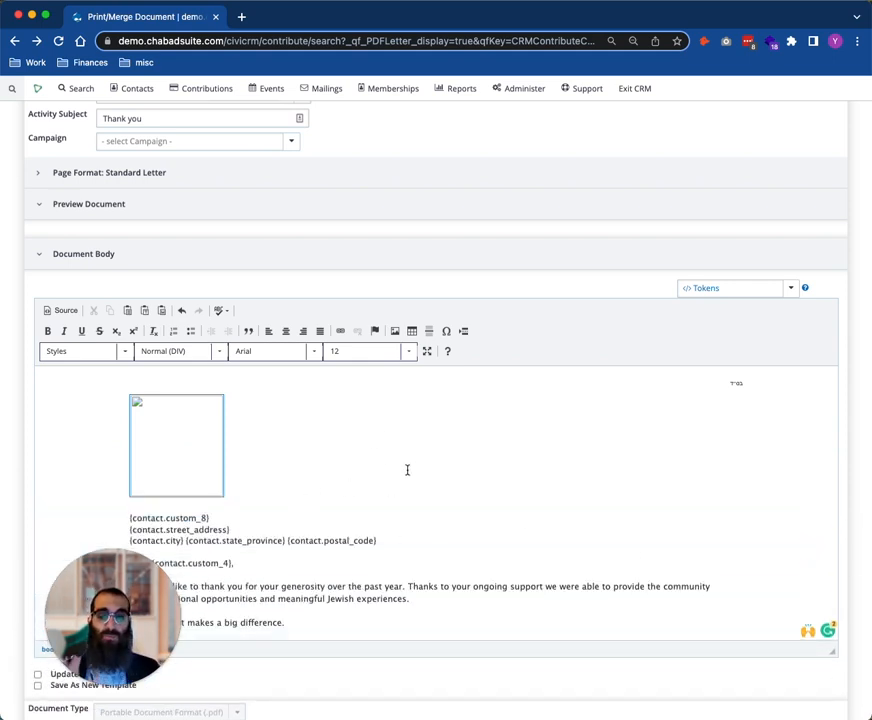
Open the PDF Message Settings in a new tab and examine the email message sent with attached PDFs
scroll(442, 481, "up", 4)
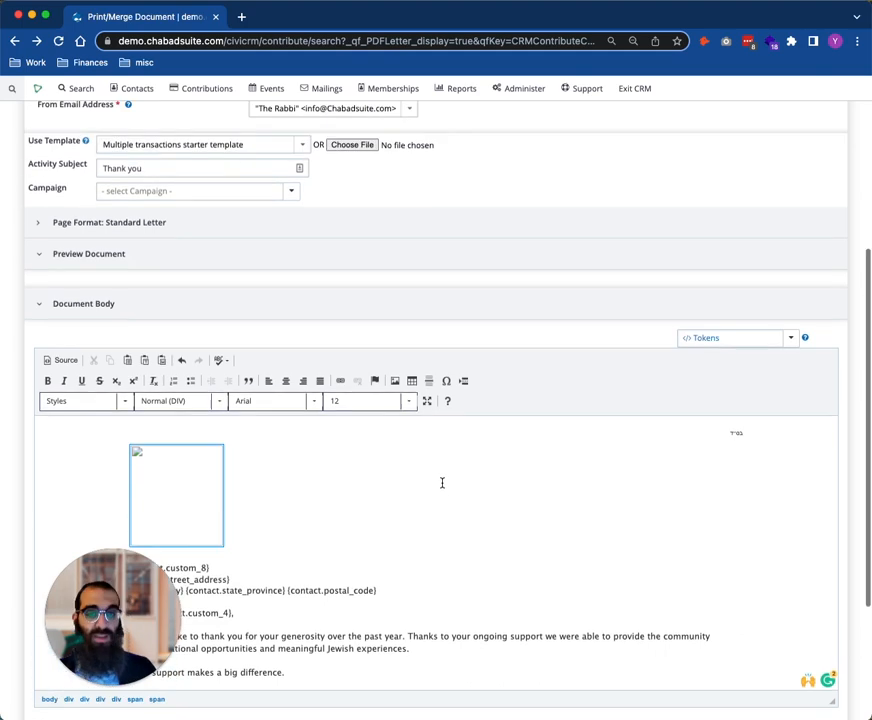
mouse_move(518, 98)
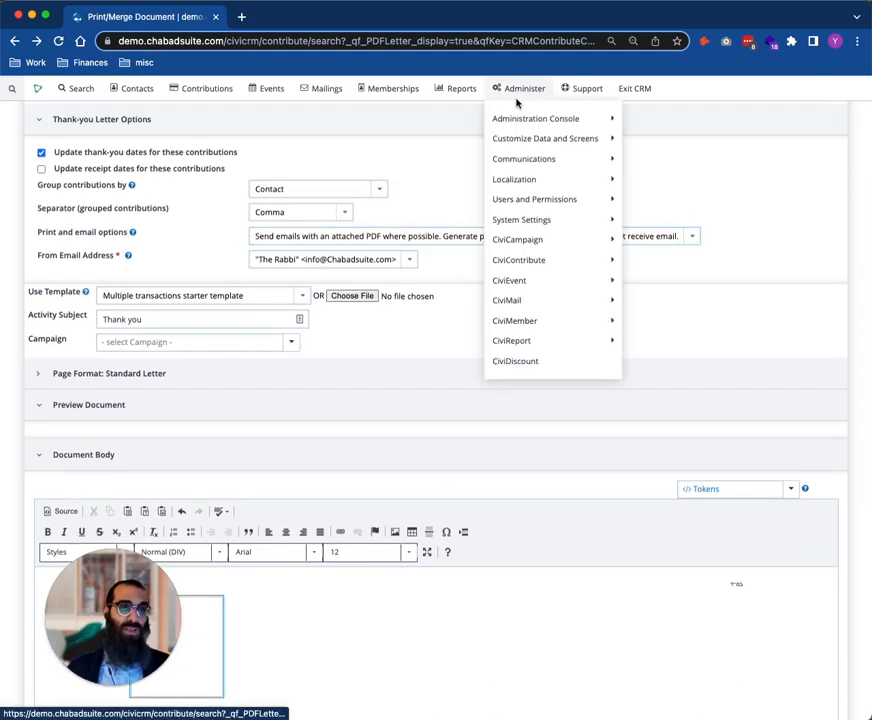
mouse_move(551, 158)
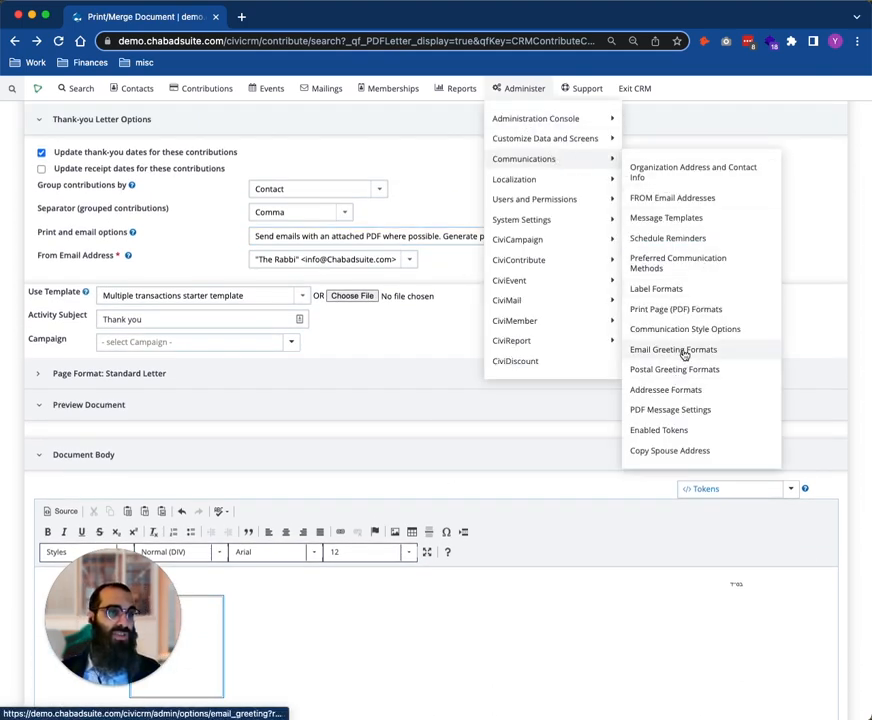
left_click(683, 411, "super")
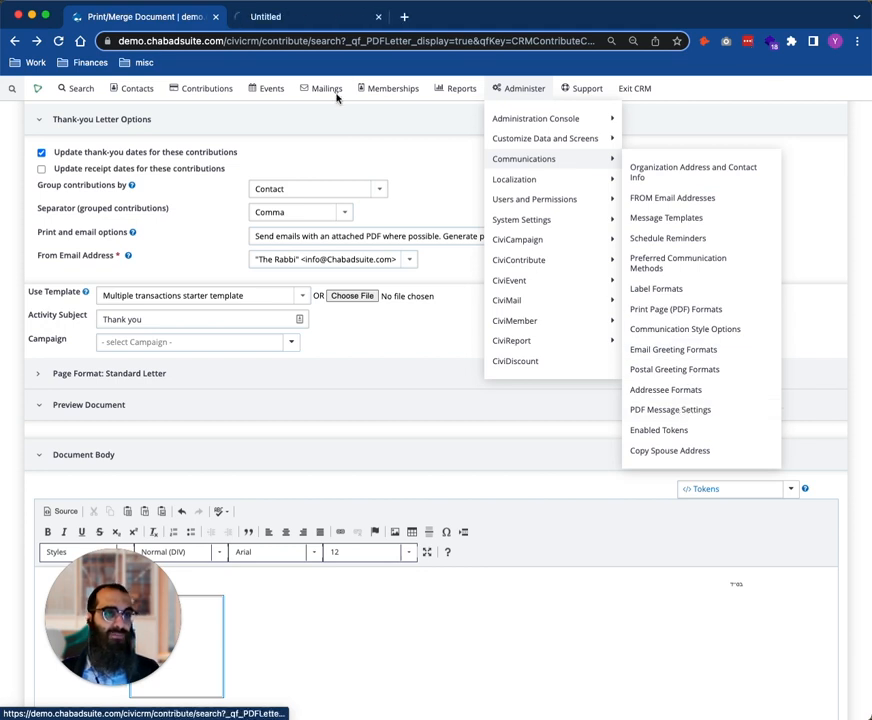
left_click(296, 17)
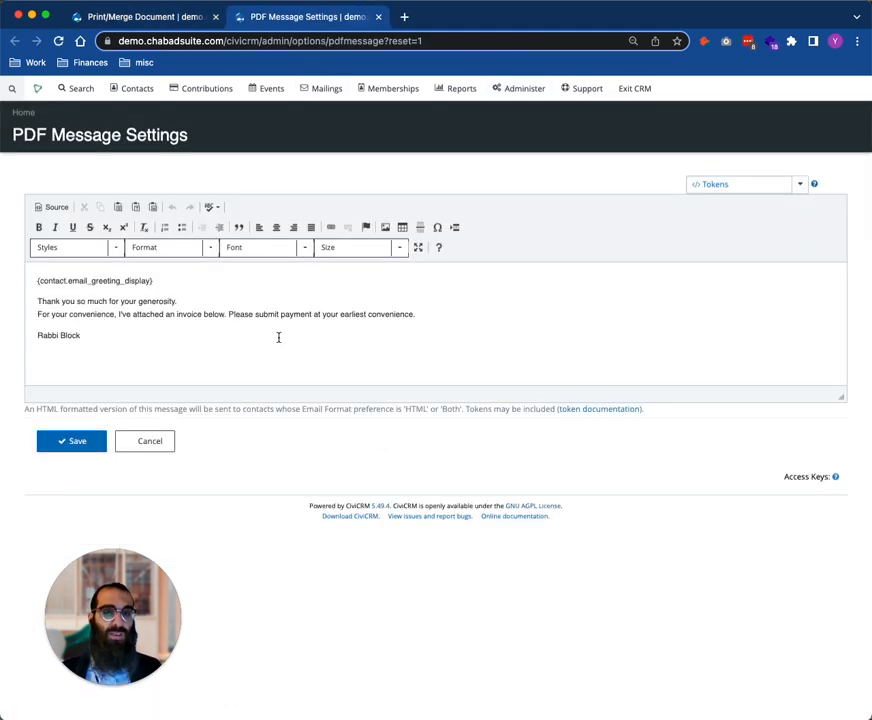
left_click_drag(278, 337, 30, 281)
left_click(130, 334)
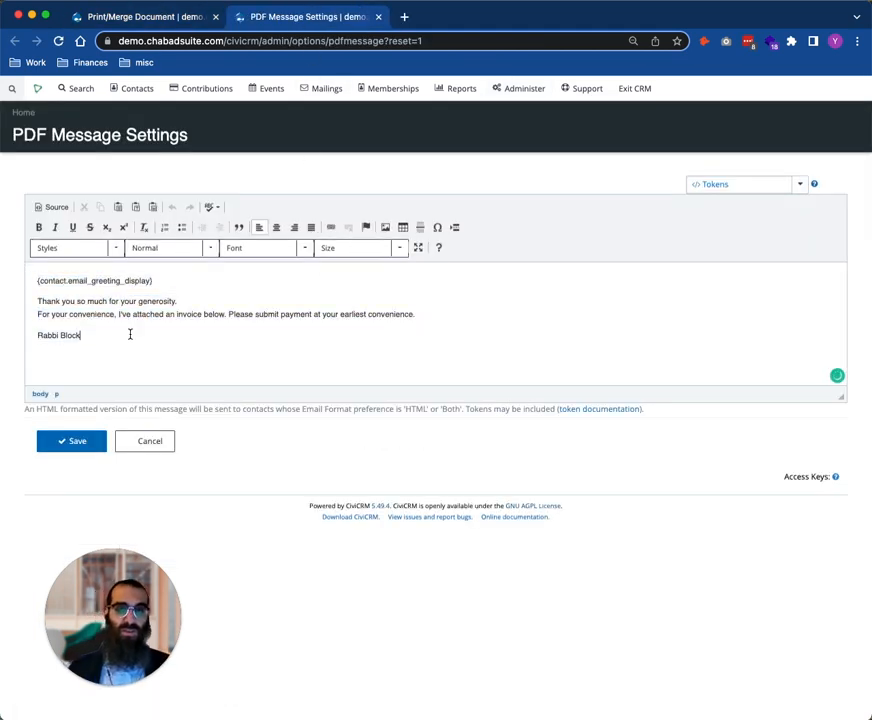
Delete the signature line from the PDF email message and check the {contact.email_greeting_display} token at its start
key("super+BackSpace")
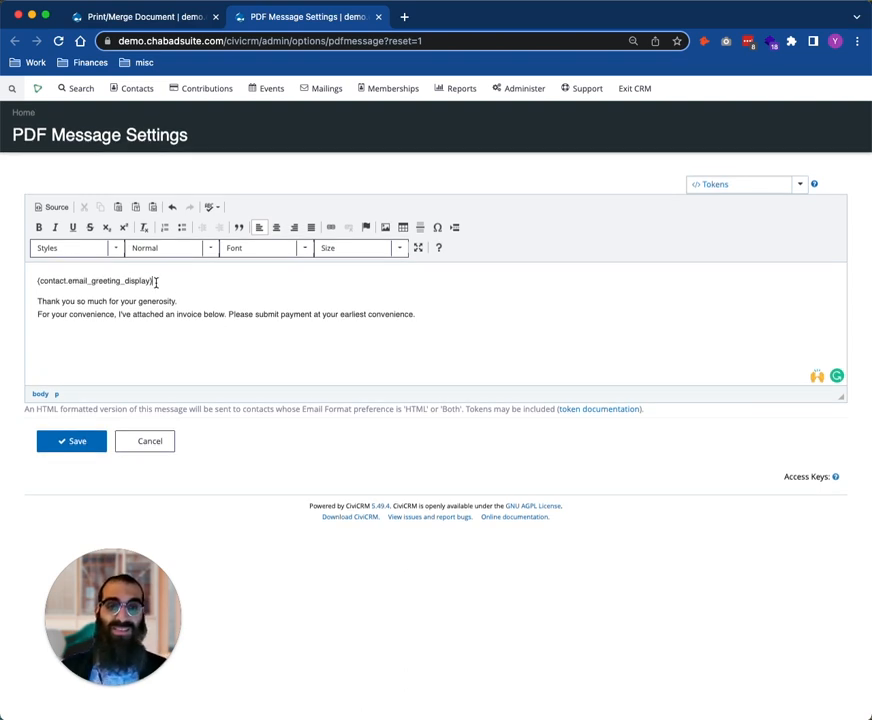
left_click_drag(153, 281, 37, 282)
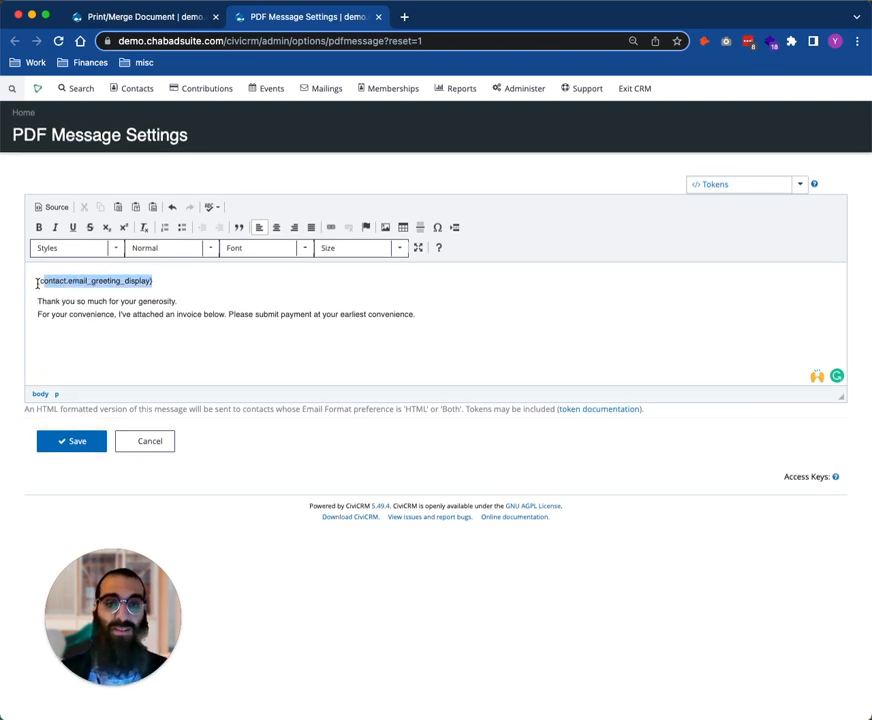
left_click(157, 285)
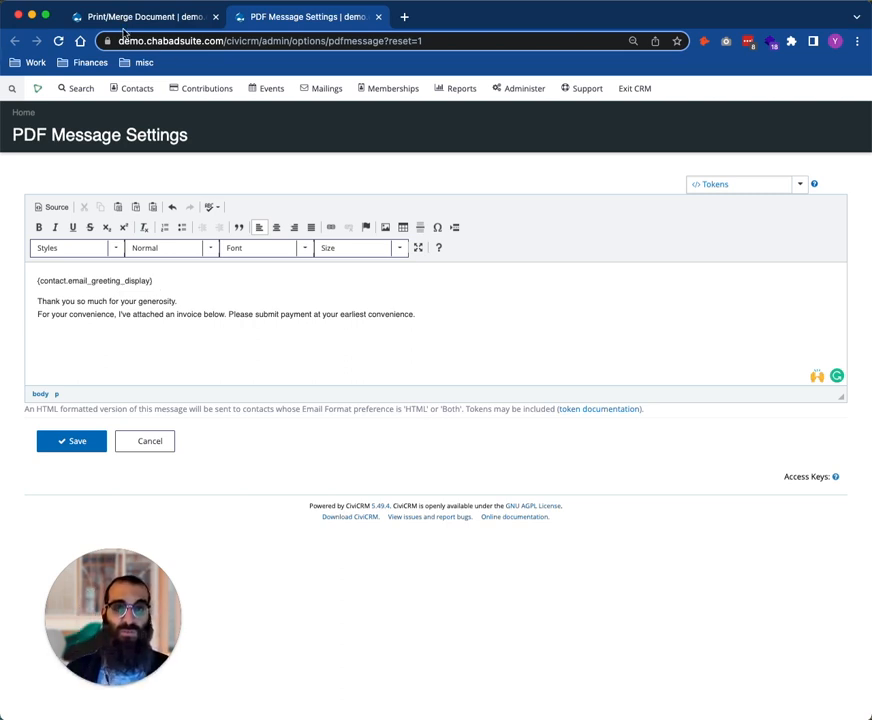
Return to the contribution search results and open the contact summary of the donor whose contribution was received December 16th, 2022
left_click(86, 22)
left_click(14, 41)
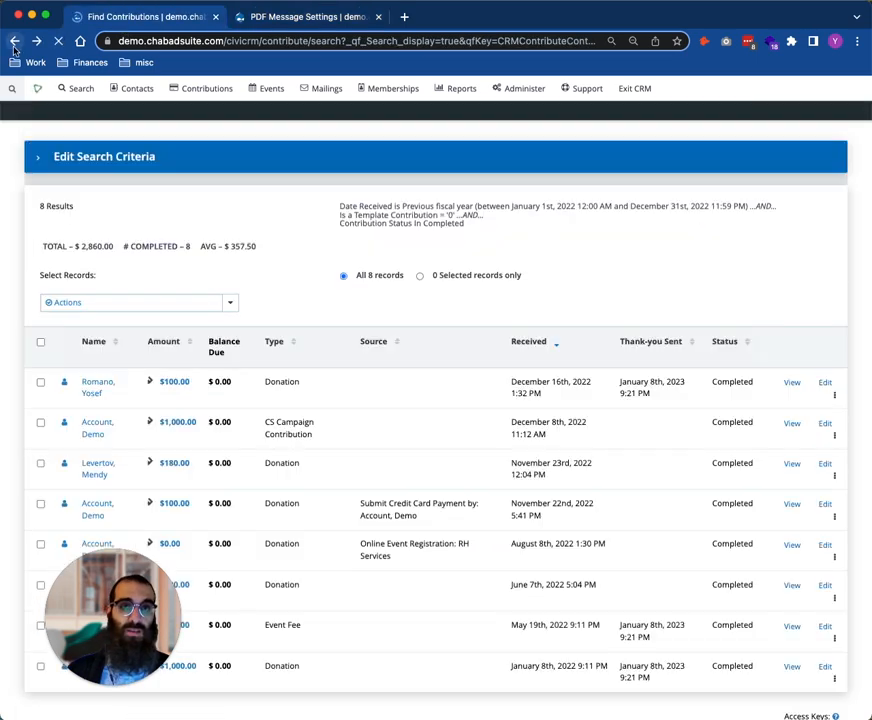
scroll(101, 333, "down", 2)
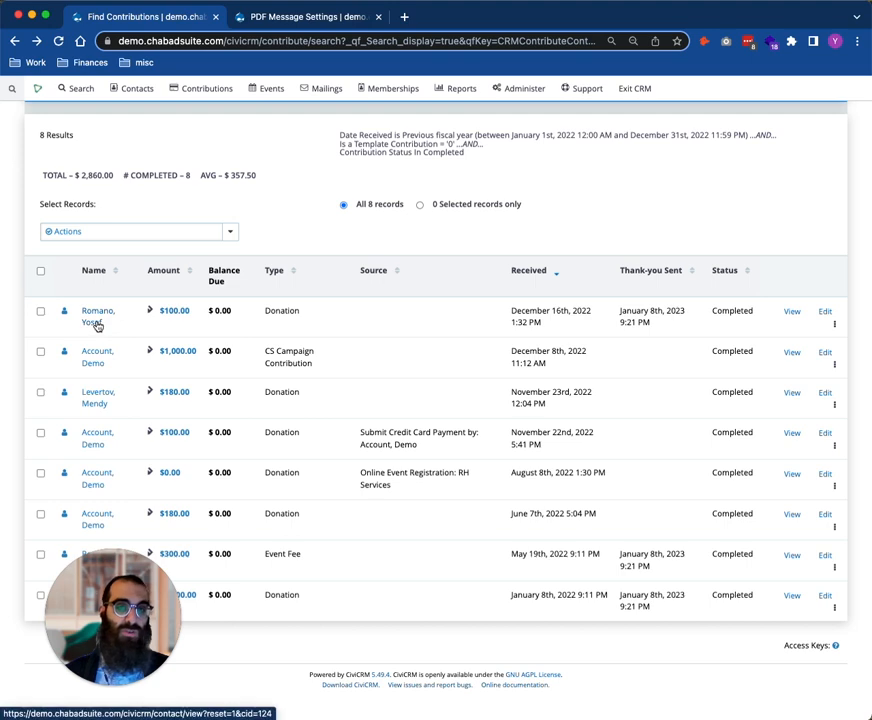
left_click(97, 325)
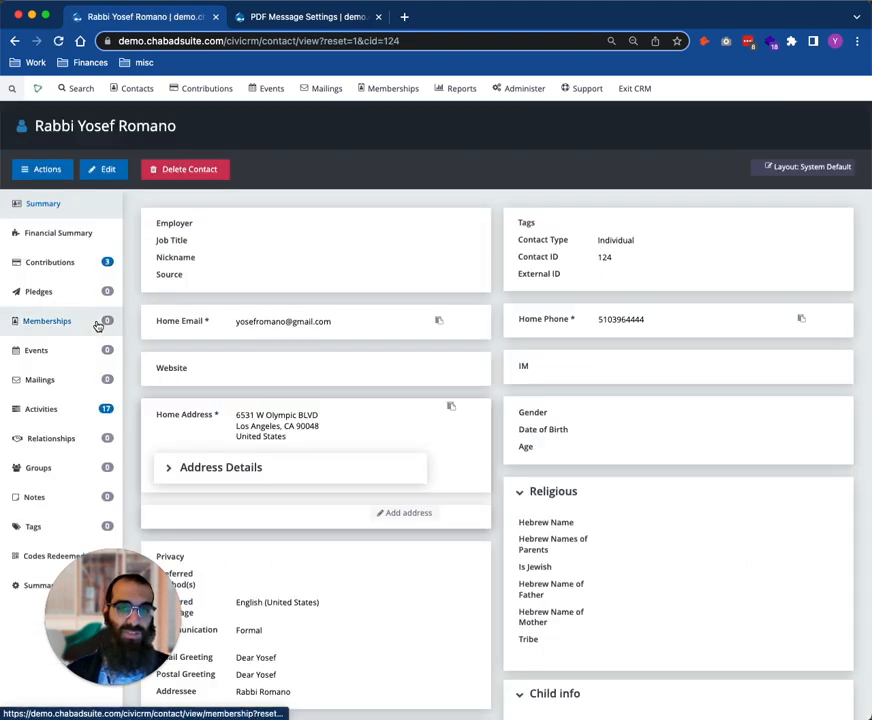
left_click(90, 318)
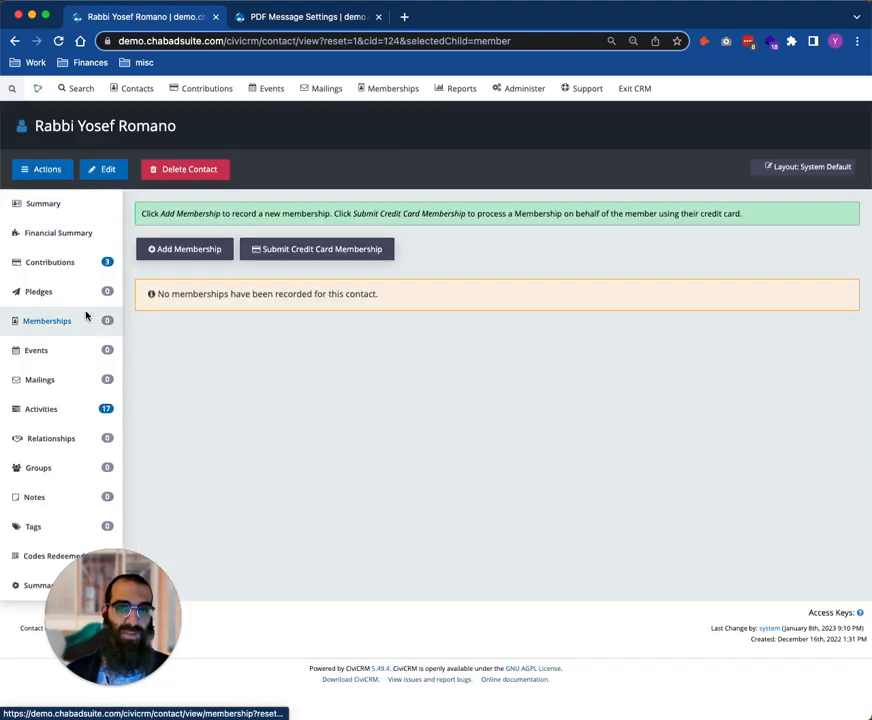
left_click(64, 210)
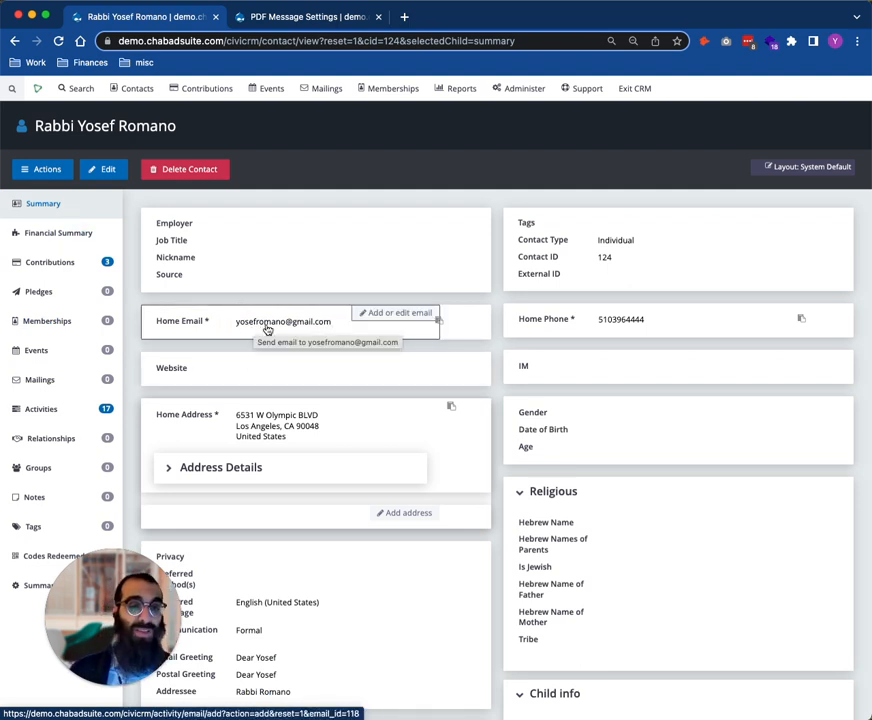
Compare the email greeting token in the PDF message with the home email and greeting details on the contact's summary
left_click(300, 16)
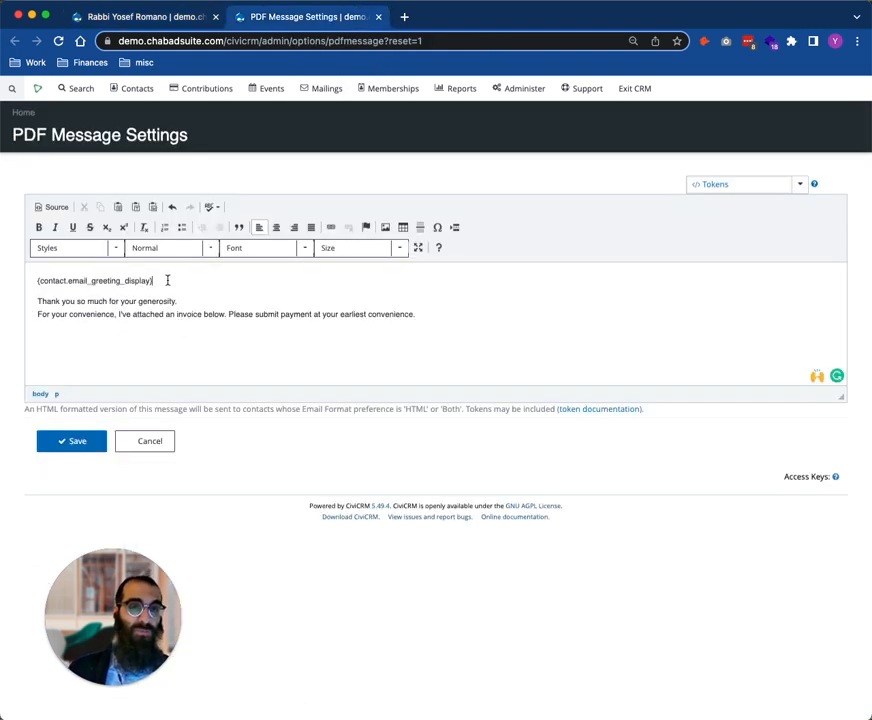
left_click_drag(167, 280, 19, 278)
left_click(160, 17)
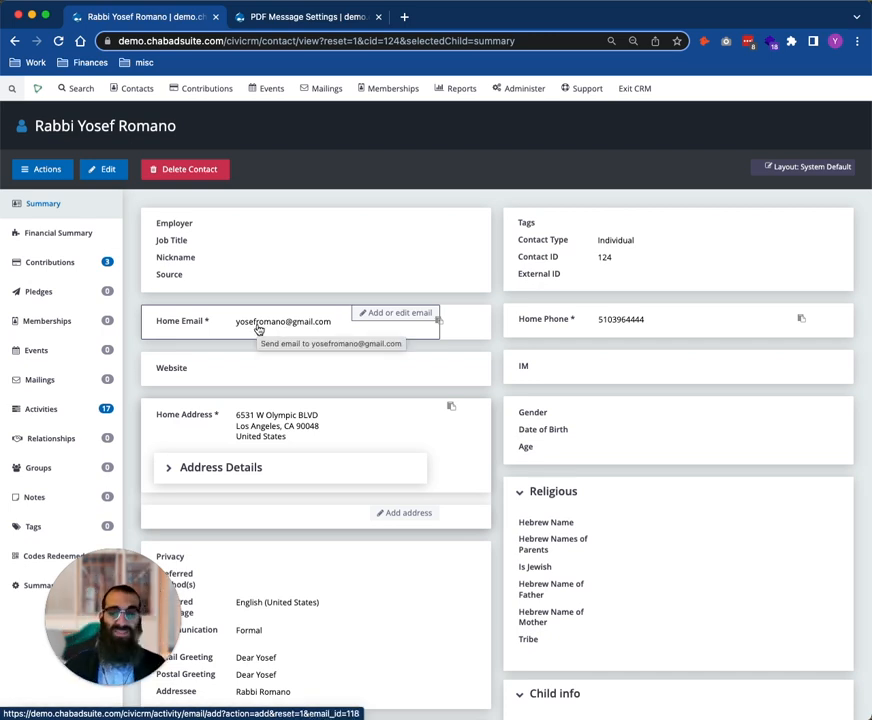
left_click_drag(124, 621, 94, 635)
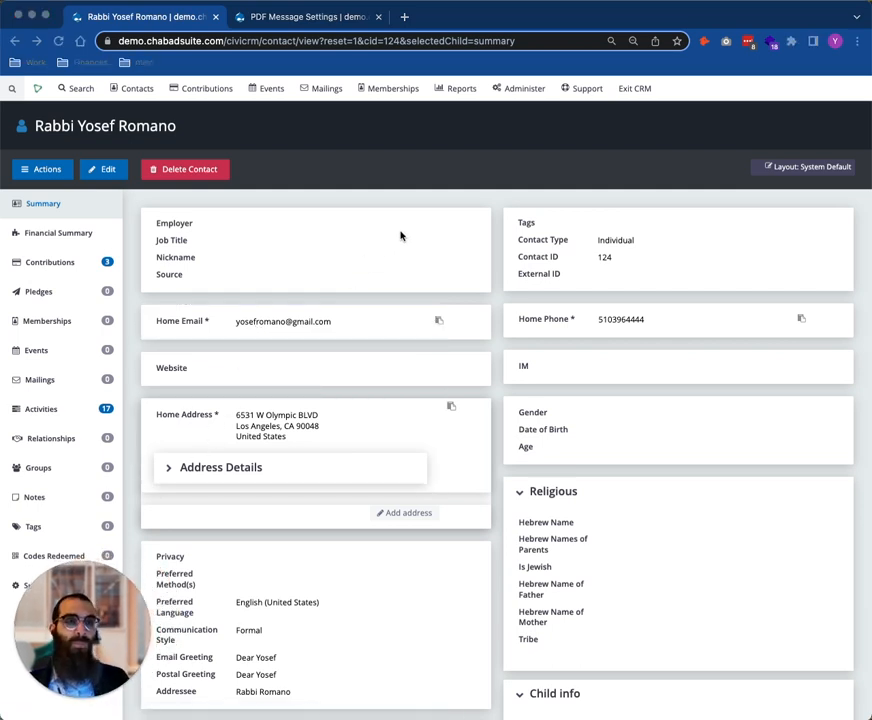